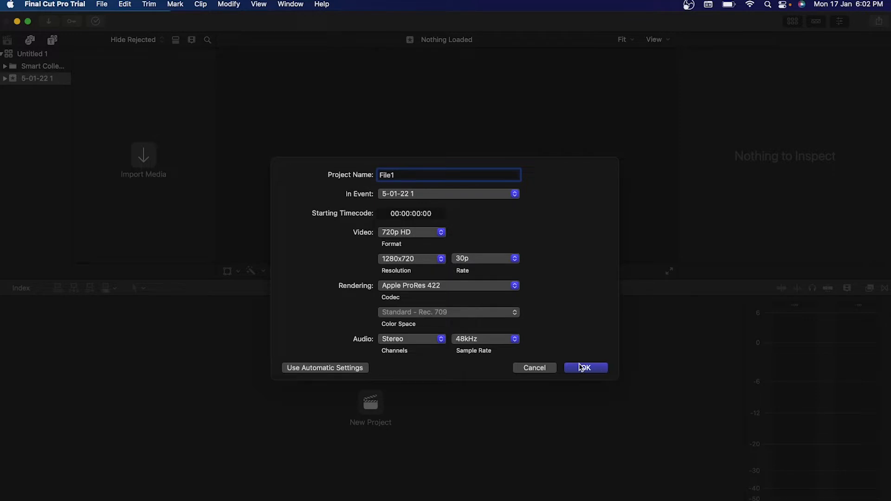
Create the empty 720p HD 30p project File1, then browse the Photos/Audio and Titles/Generators sidebars.
click(586, 368)
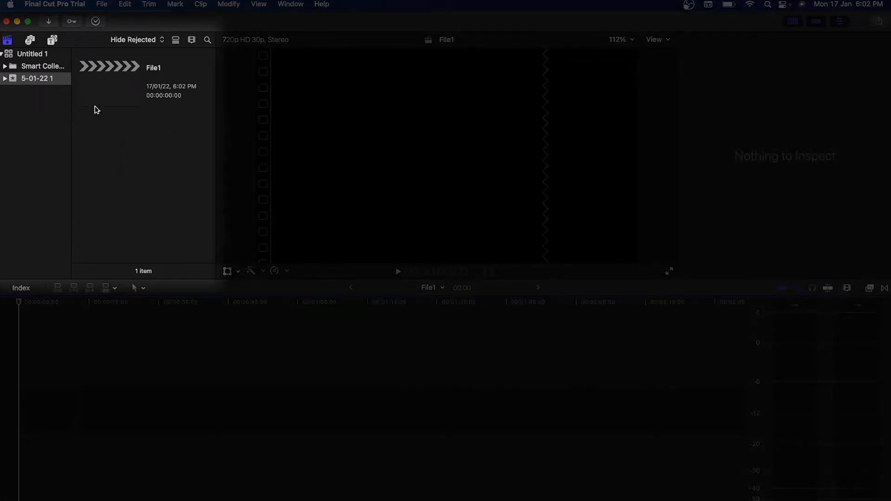
click(30, 41)
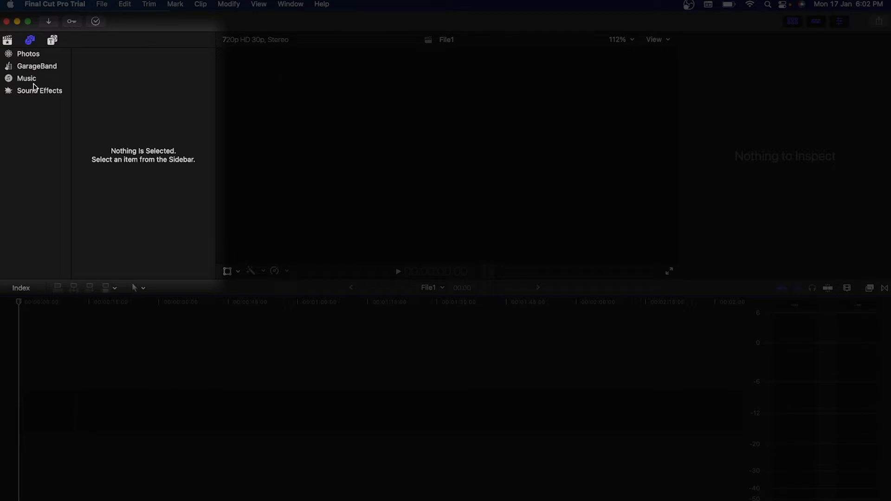
click(52, 40)
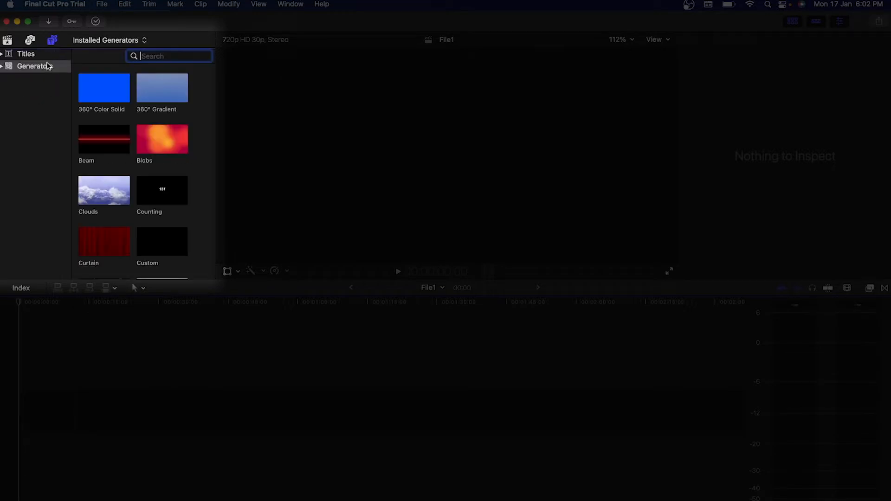
click(25, 54)
click(34, 67)
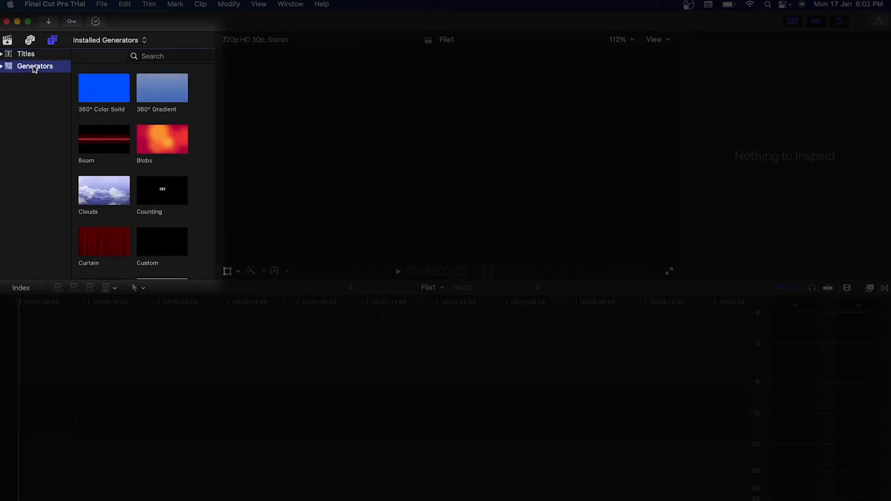
click(9, 52)
click(7, 40)
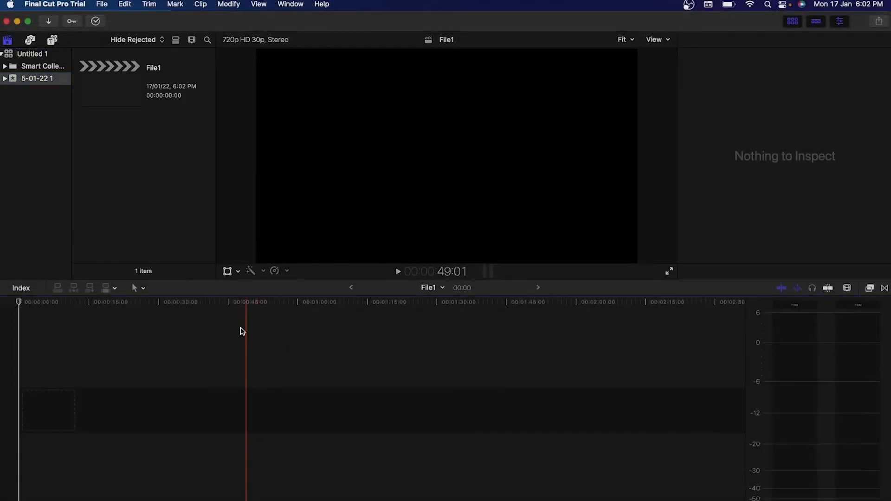
Import '5 Useful Google Tips & Tricks You Must Know About!.mp4' from Downloads and select it.
click(103, 5)
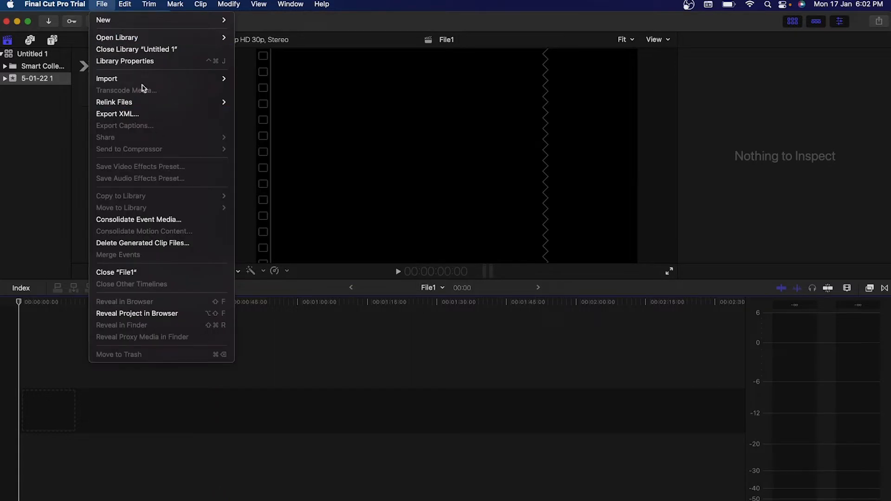
mouse_move(143, 79)
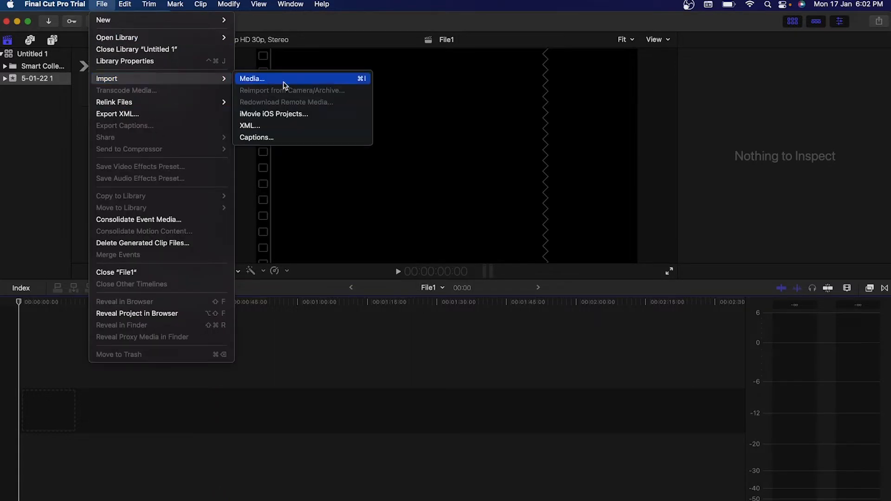
click(242, 246)
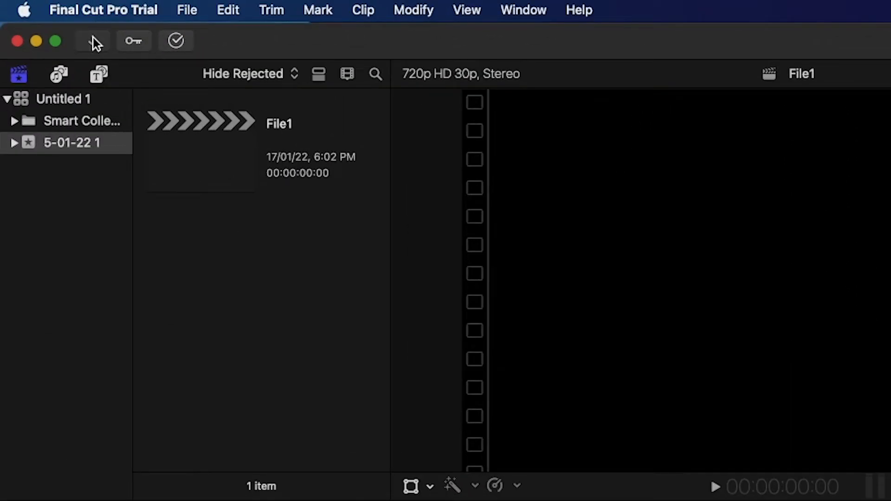
click(50, 22)
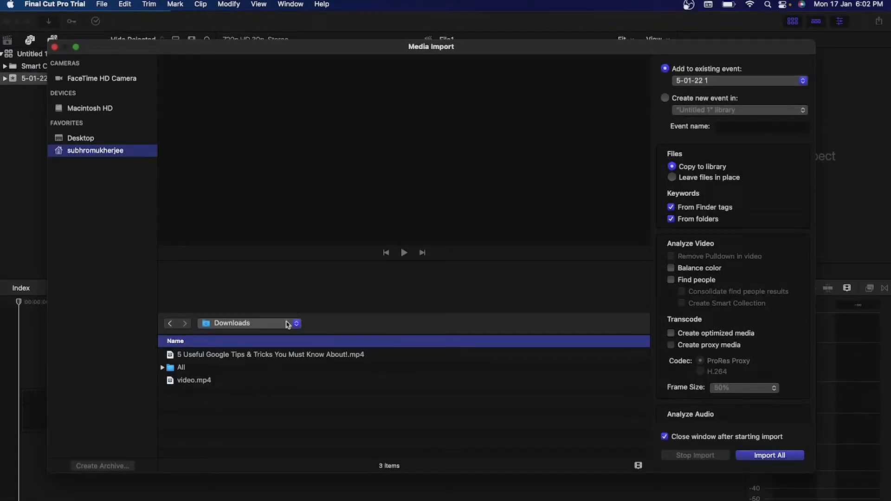
click(283, 354)
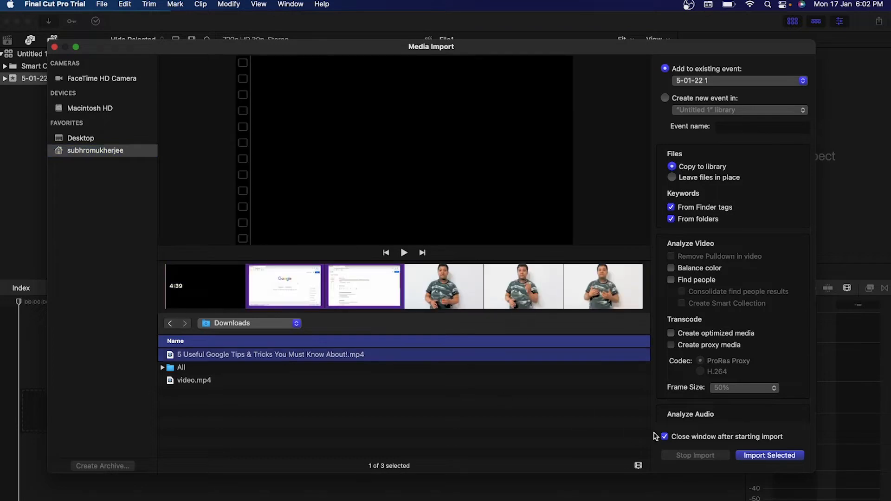
click(747, 456)
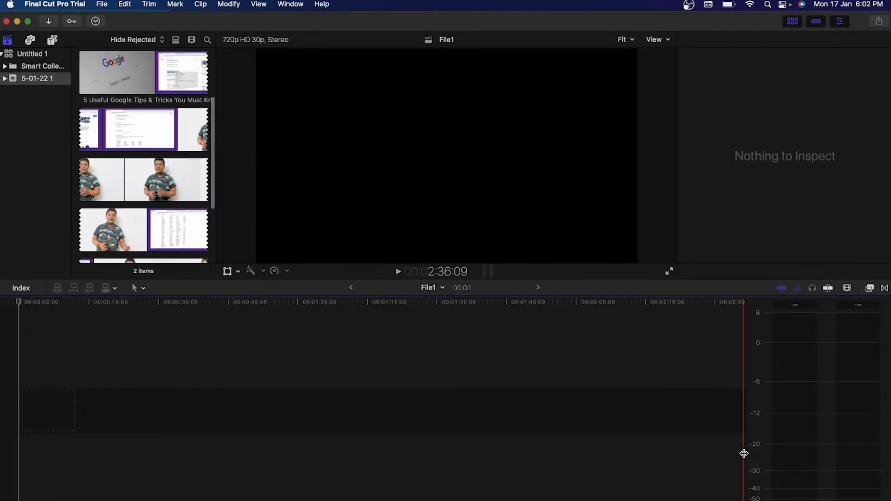
click(172, 135)
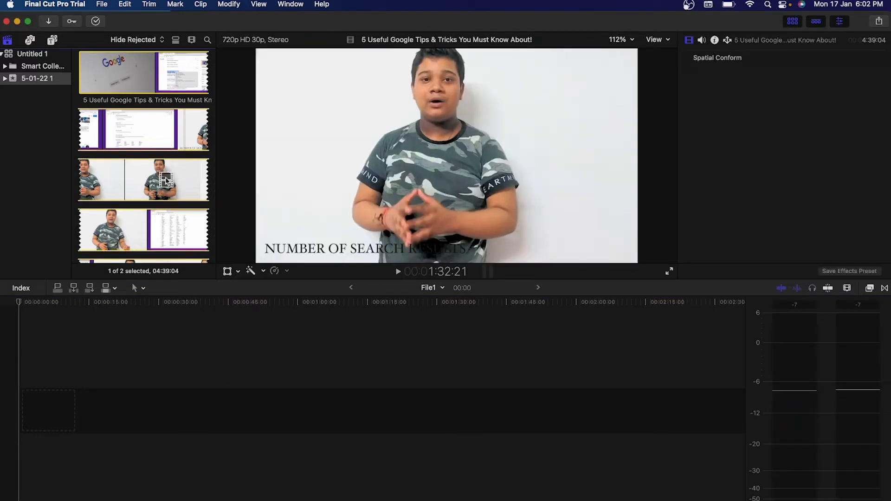
Drop the Google tips clip into the empty File1 timeline and select it around 16 seconds.
drag(165, 180, 63, 395)
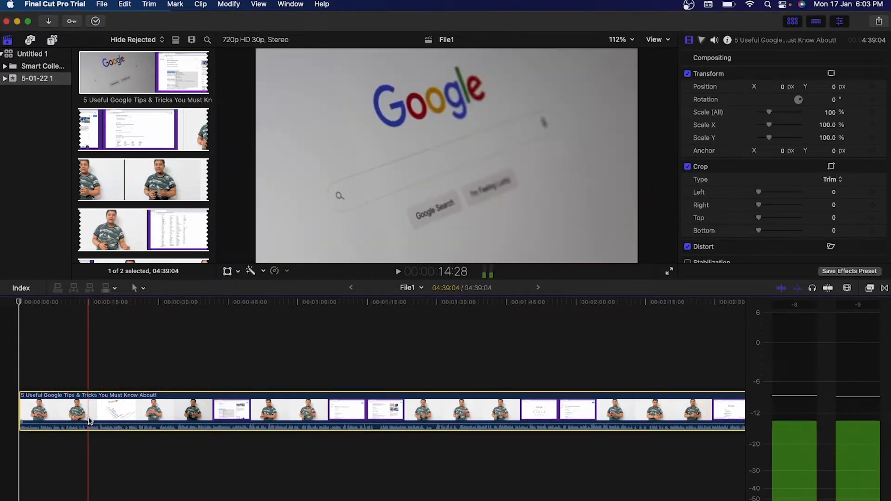
click(80, 378)
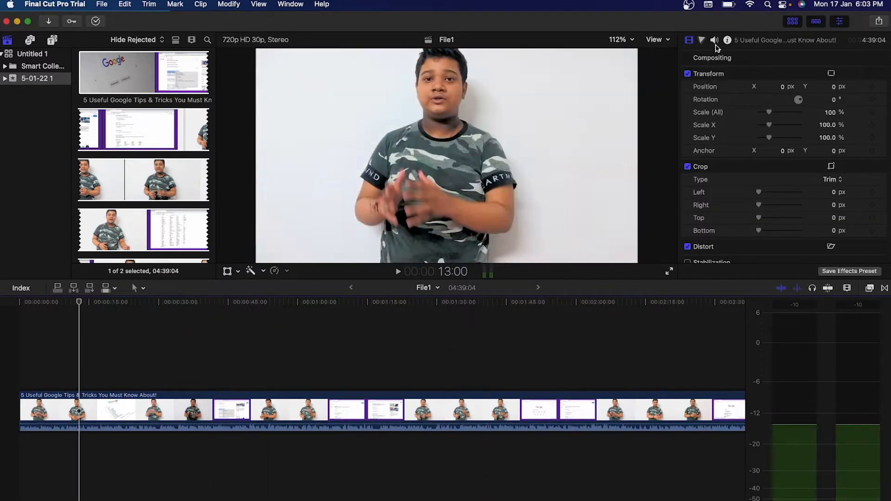
scroll(745, 235, down, 4)
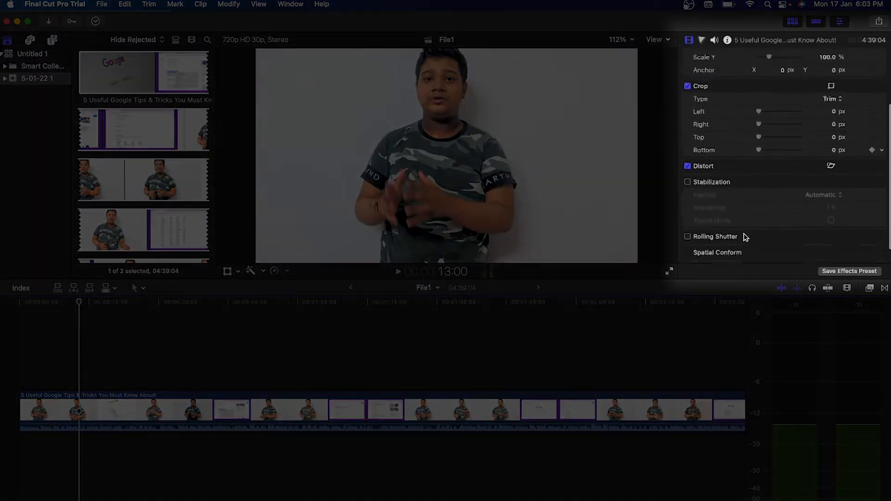
scroll(744, 237, up, 4)
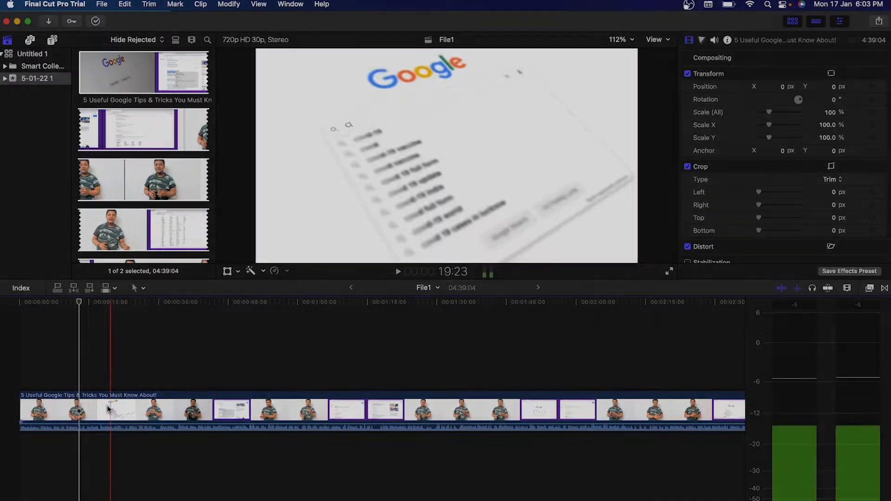
click(96, 408)
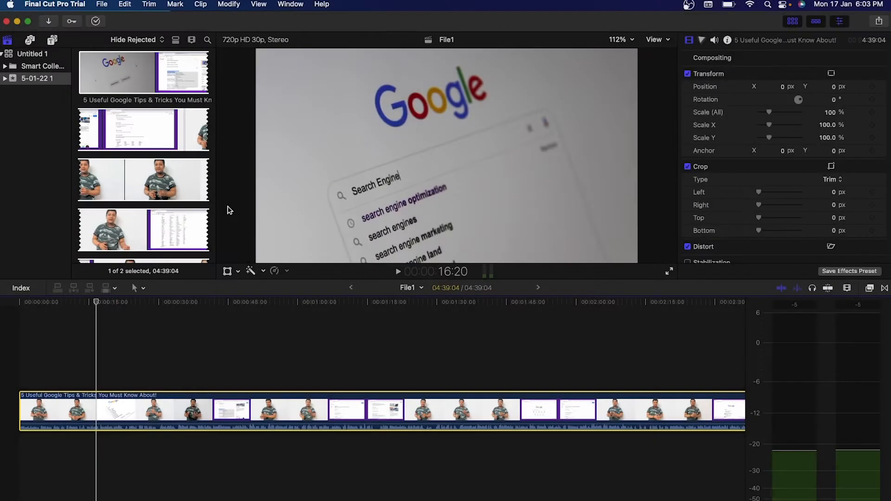
Blade the clip at three points near its start, then select and play the short piece.
click(143, 289)
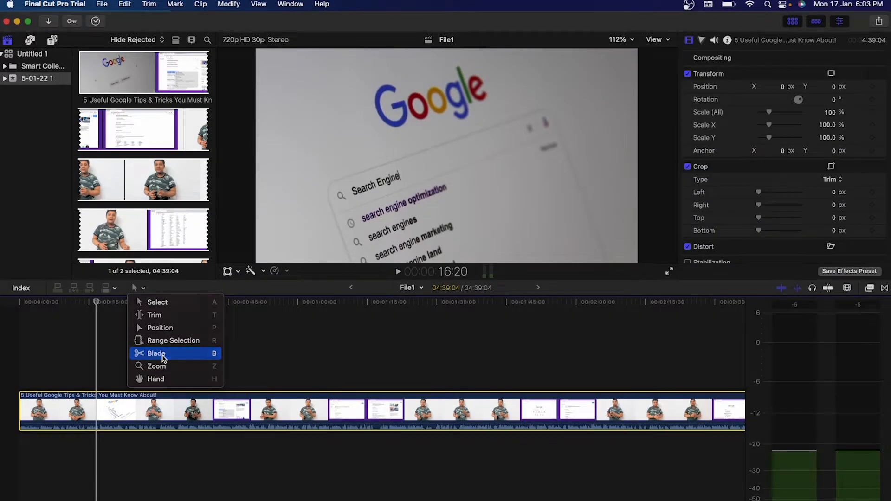
click(163, 356)
click(96, 400)
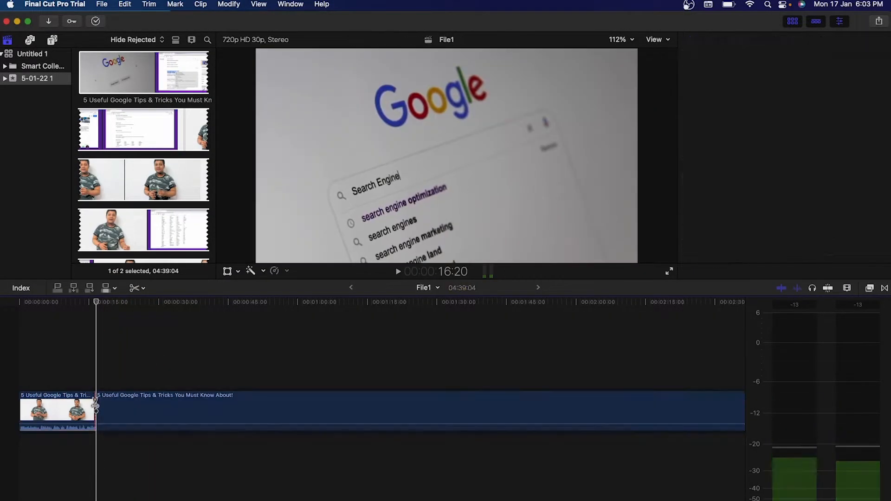
click(164, 400)
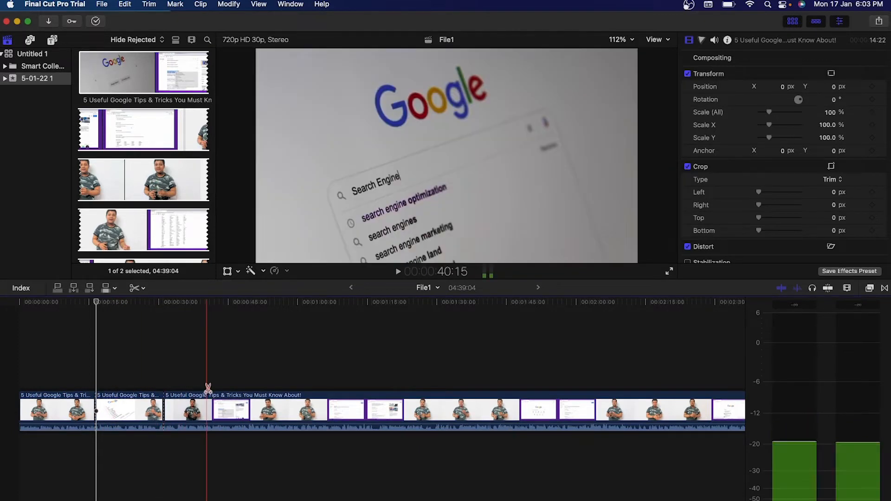
click(229, 402)
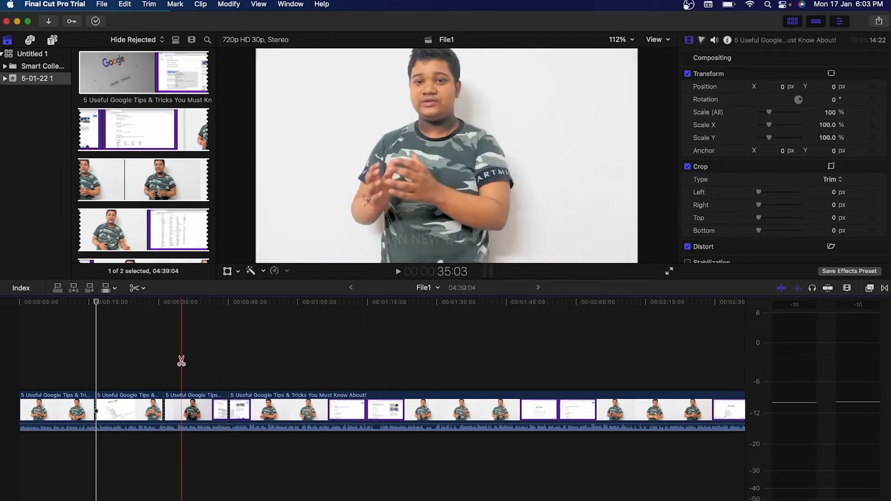
key(a)
click(185, 415)
key(space)
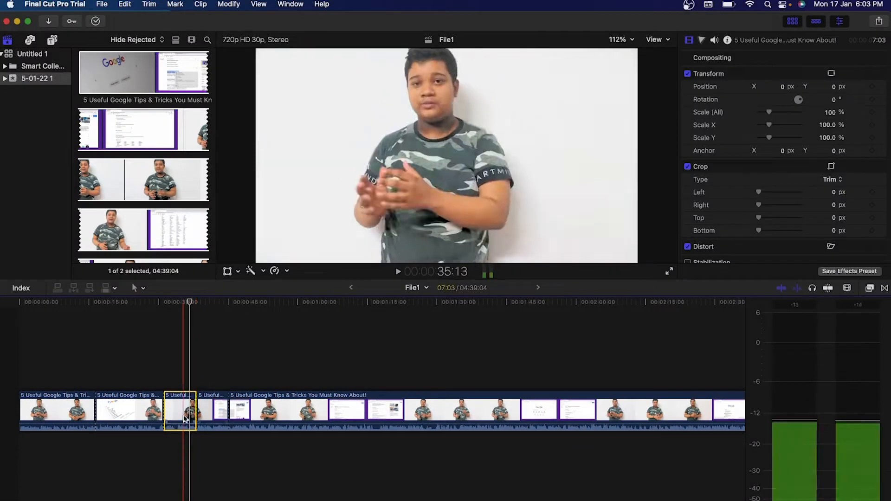
Delete the 07:03 third clip from the storyline and select the next clip.
drag(178, 411, 212, 411)
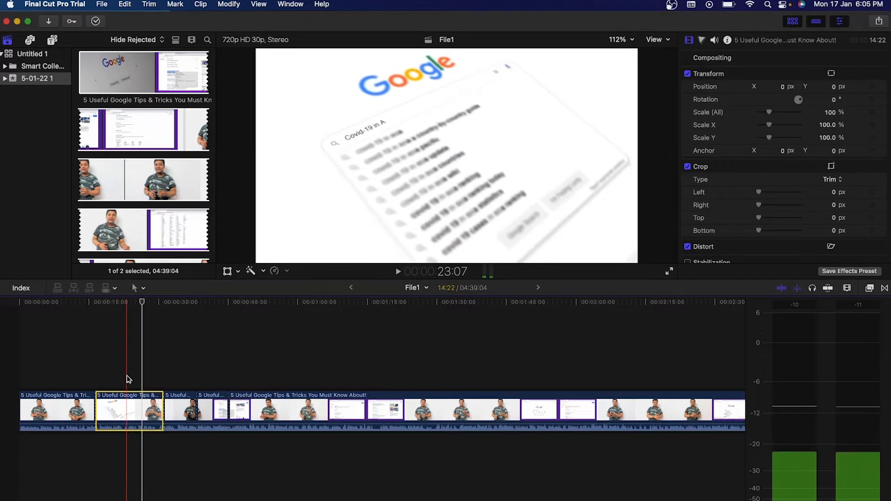
click(139, 411)
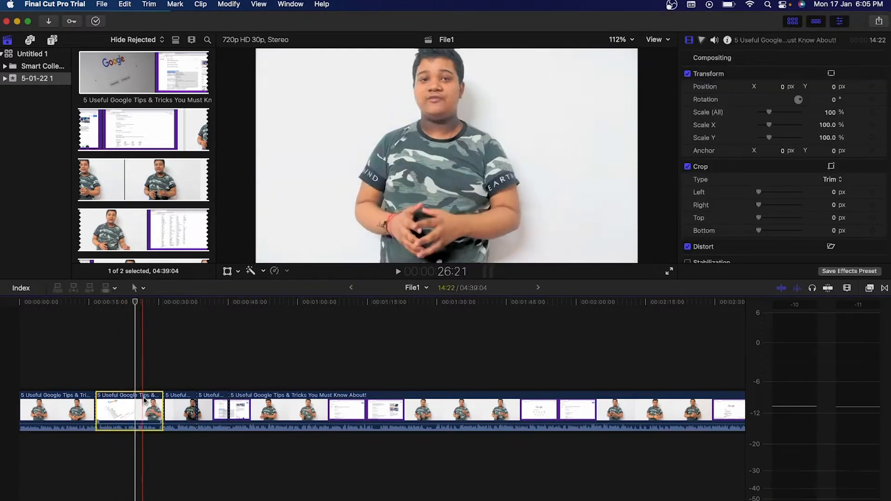
click(184, 403)
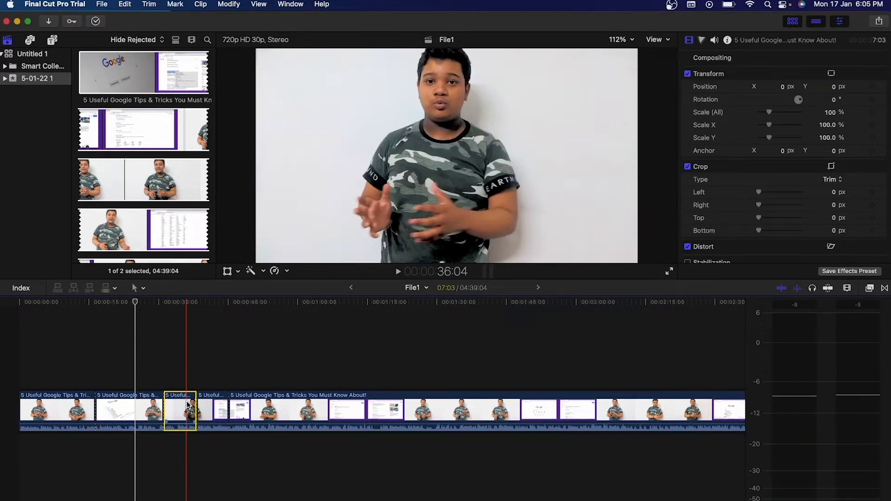
key(Delete)
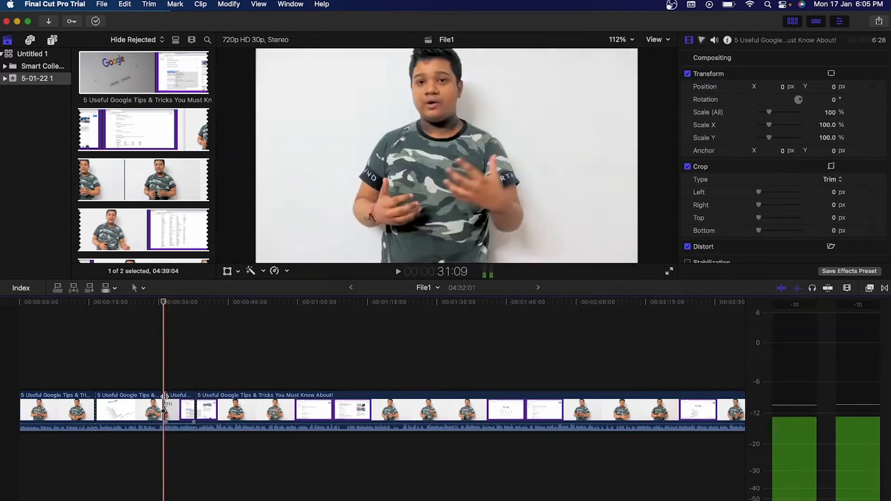
drag(194, 361, 166, 468)
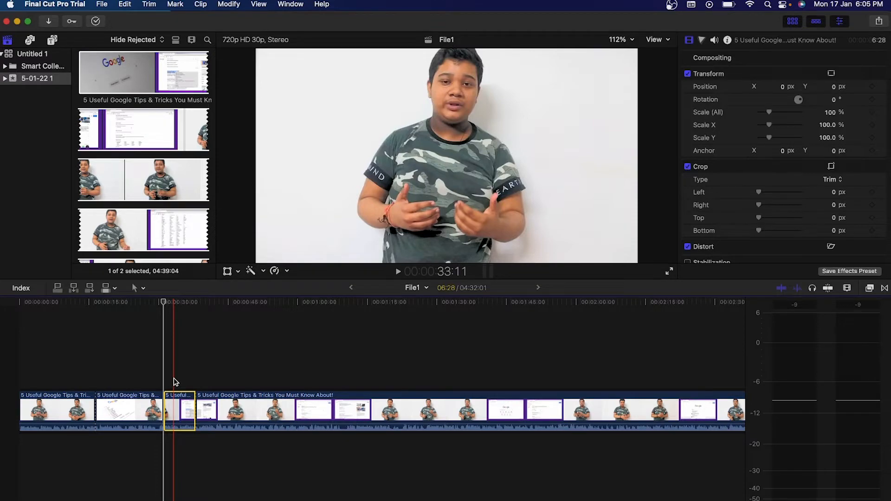
Zoom in, split the clip near the 31-second mark, delete the short piece, and zoom out.
key(super+equal)
key(super+equal)
key(super+equal)
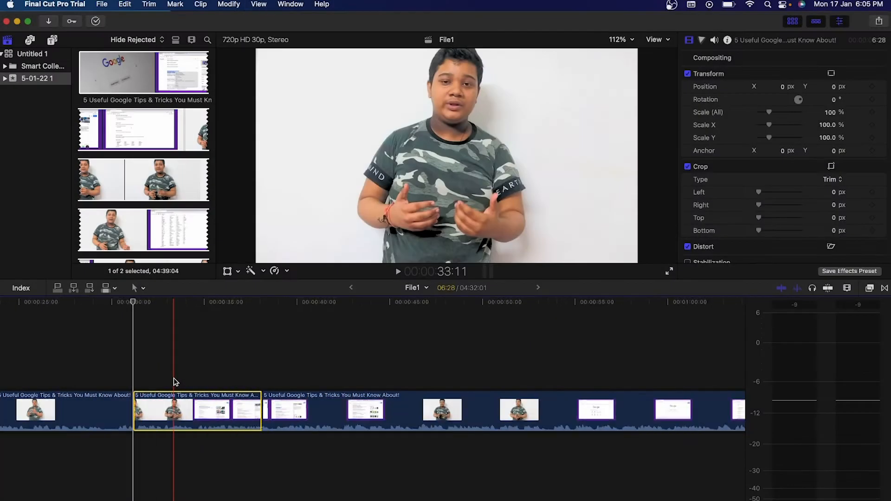
key(super+minus)
key(super+minus)
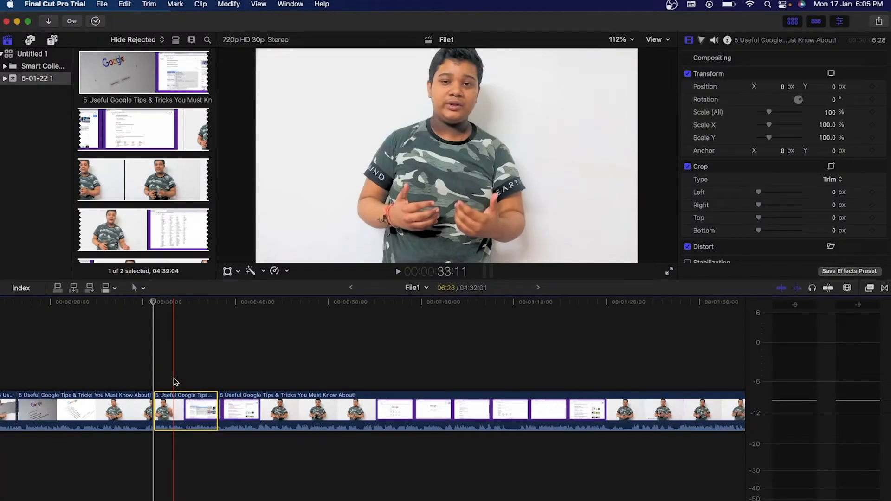
key(super+equal)
key(super+equal)
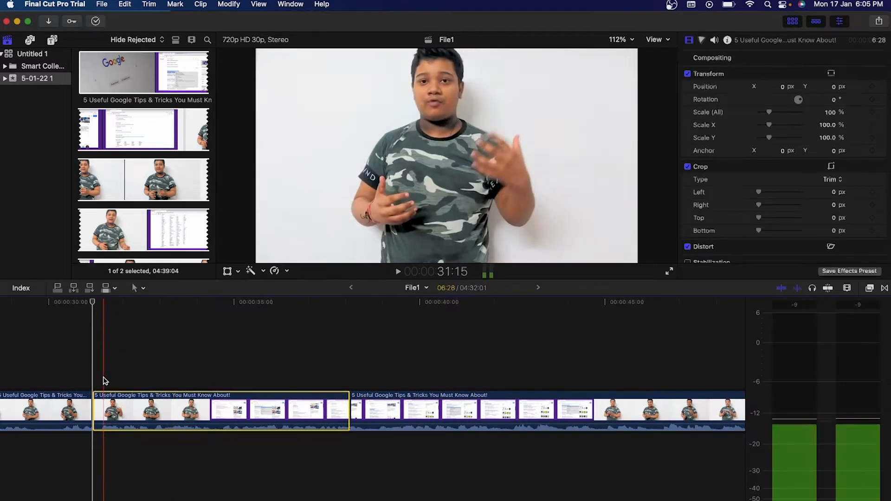
click(103, 377)
key(super+b)
click(99, 408)
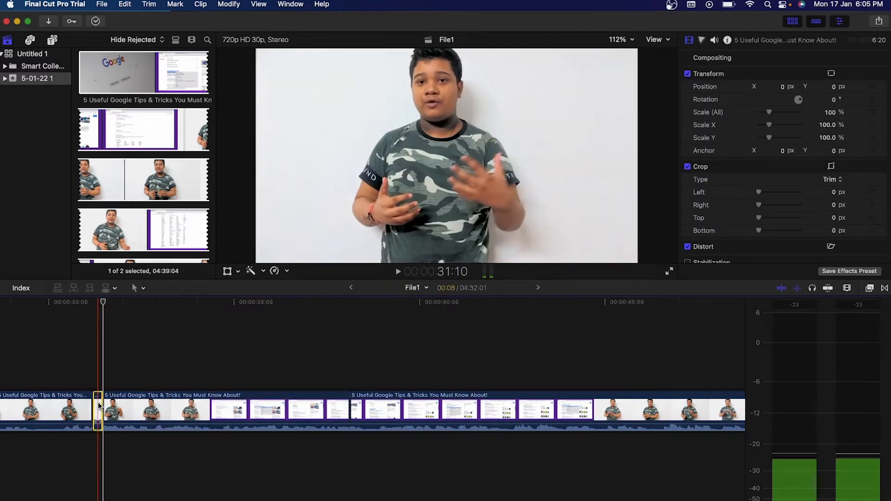
key(Delete)
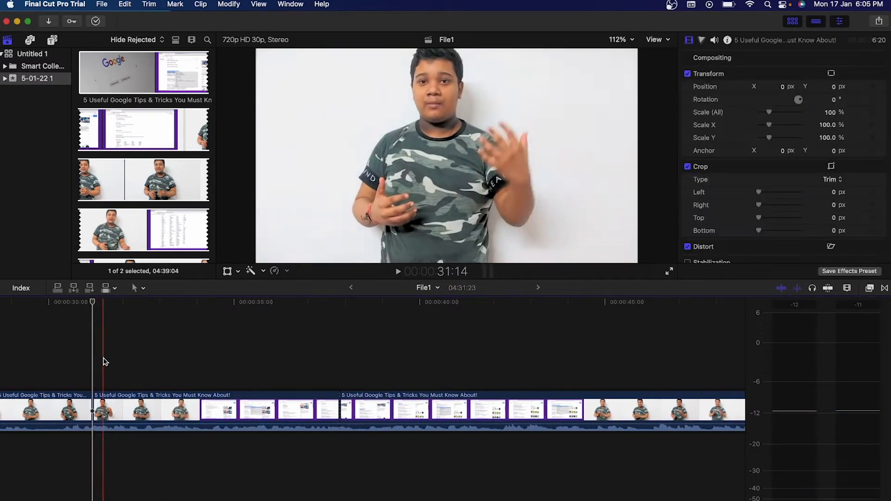
key(super+minus)
key(super+minus)
key(super+minus)
scroll(105, 362, left, 3)
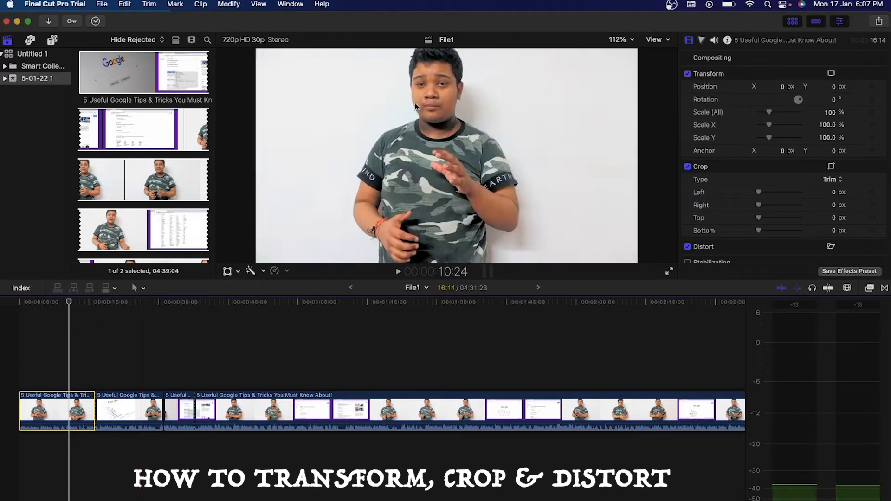
In Transform mode, try moving the first clip and enlarging it to about 236%.
right_click(419, 100)
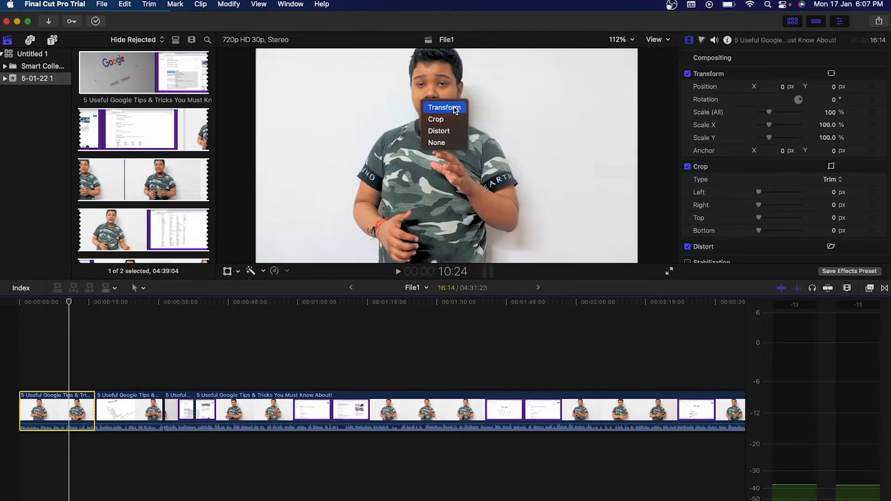
click(455, 110)
mouse_move(439, 146)
mouse_down()
mouse_move(487, 156)
mouse_move(459, 202)
mouse_move(415, 182)
mouse_move(393, 202)
mouse_move(400, 162)
mouse_move(448, 116)
mouse_move(451, 143)
mouse_up()
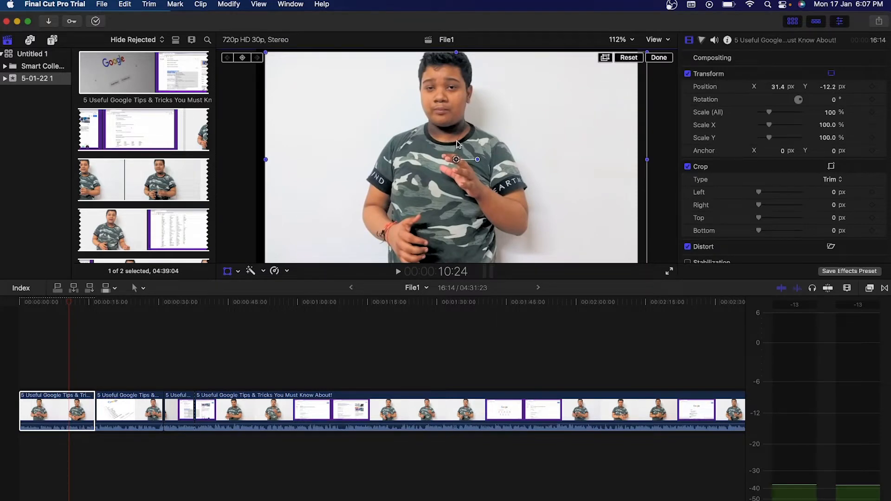
drag(457, 144, 483, 170)
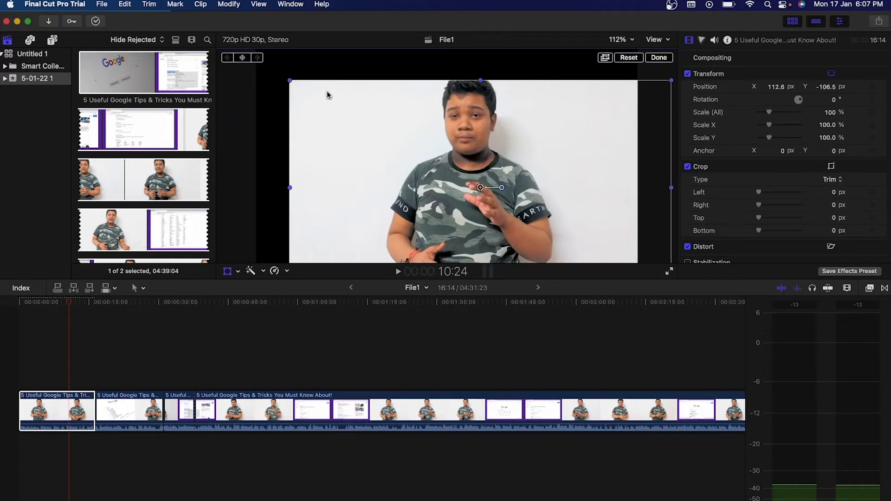
drag(288, 80, 182, 55)
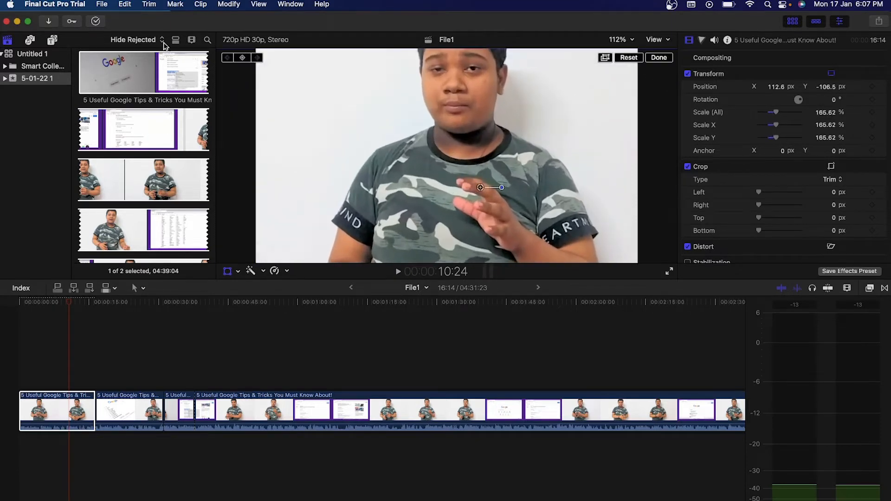
drag(367, 86, 483, 132)
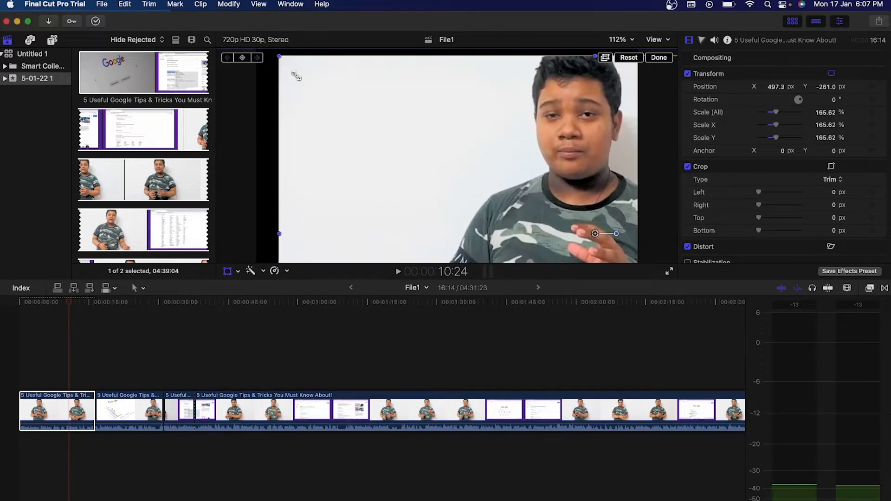
drag(277, 57, 234, 28)
drag(373, 88, 224, 121)
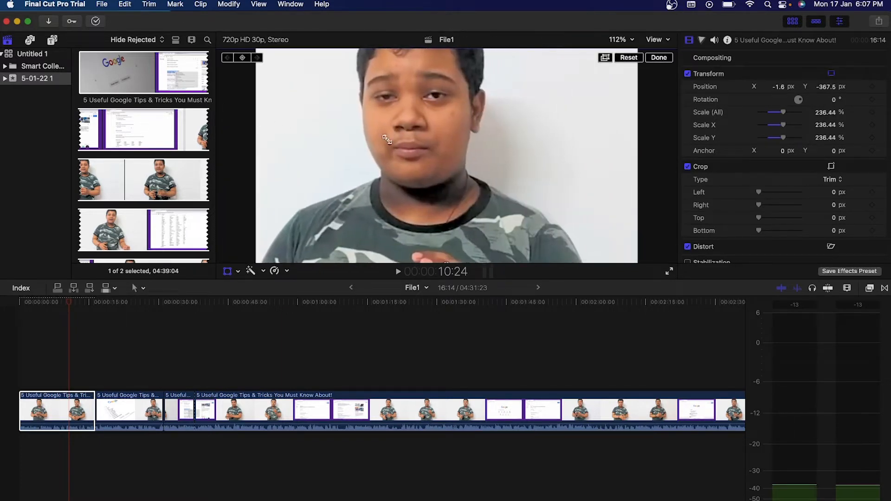
drag(388, 139, 391, 40)
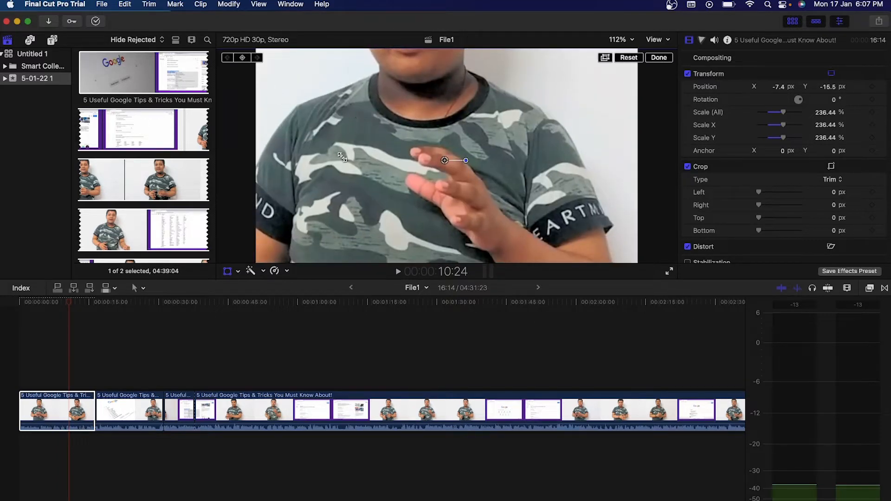
Undo the trial moves and scaling so the clip returns to 100% scale.
key(super+z)
key(super+z)
key(super+z)
key(super+z)
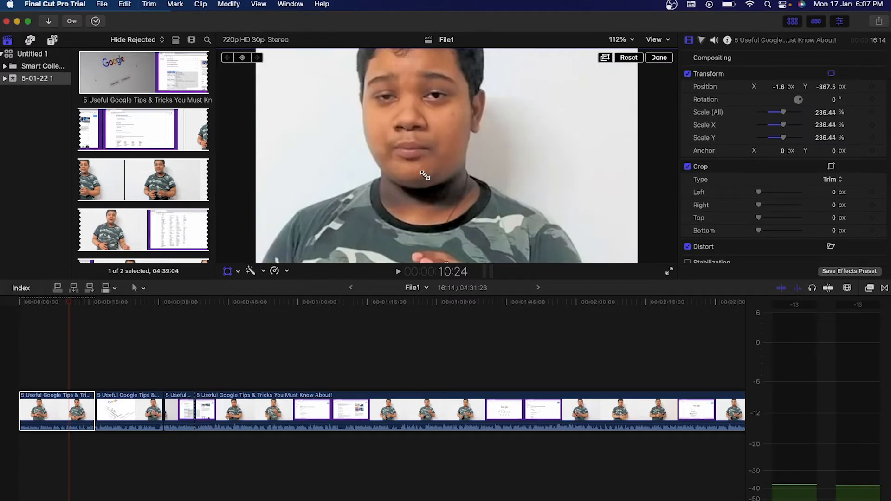
key(super+z)
key(super+z)
key(super+z)
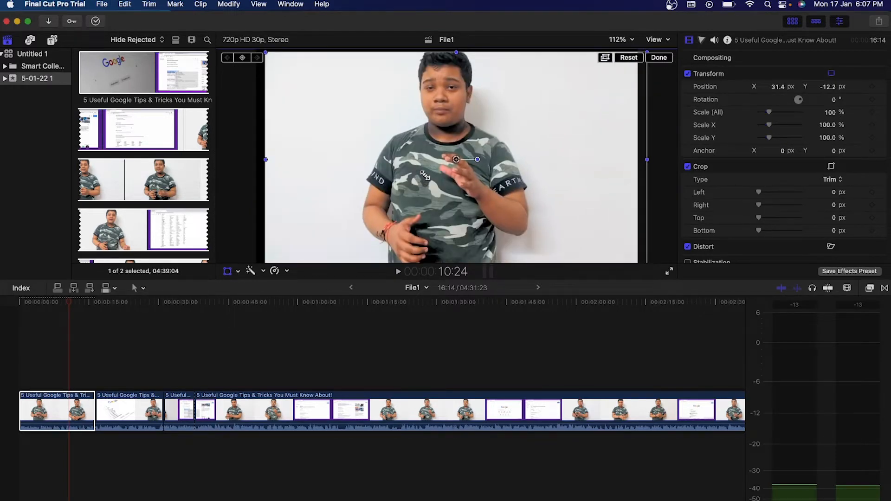
key(super+z)
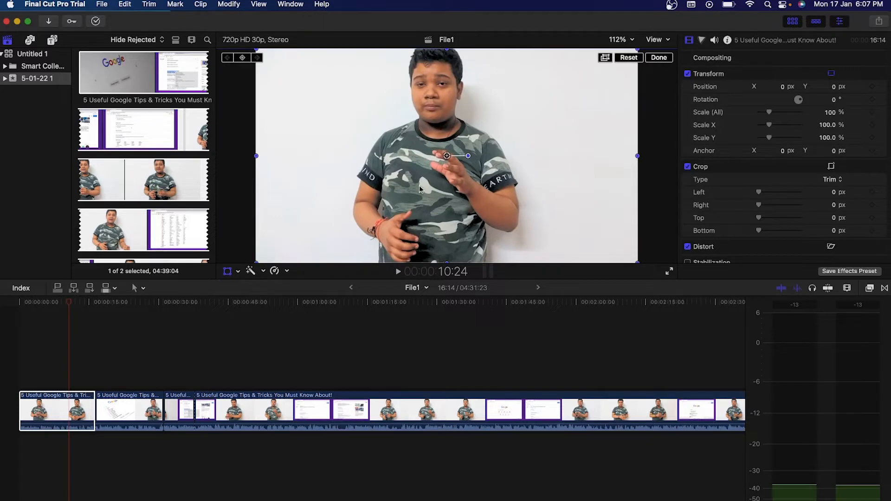
In Crop mode, try cropping the first clip's left and right edges, then undo the crop.
right_click(371, 122)
click(382, 136)
drag(256, 160, 222, 137)
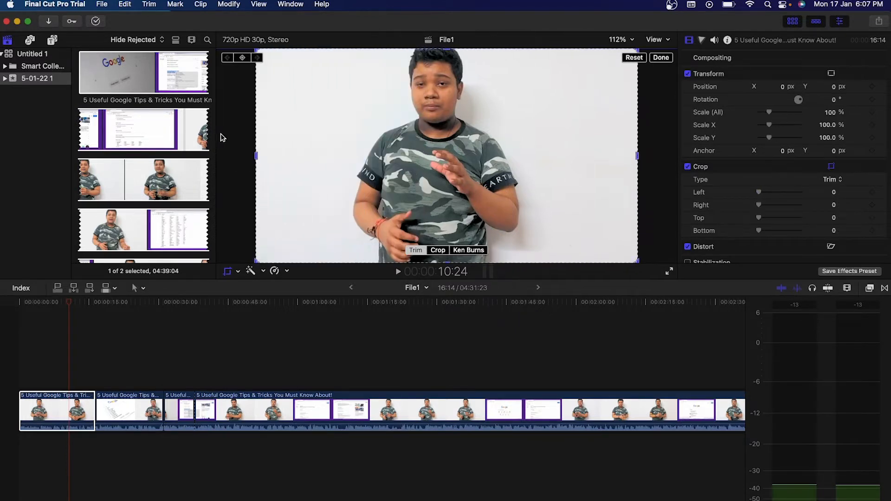
drag(256, 162, 343, 156)
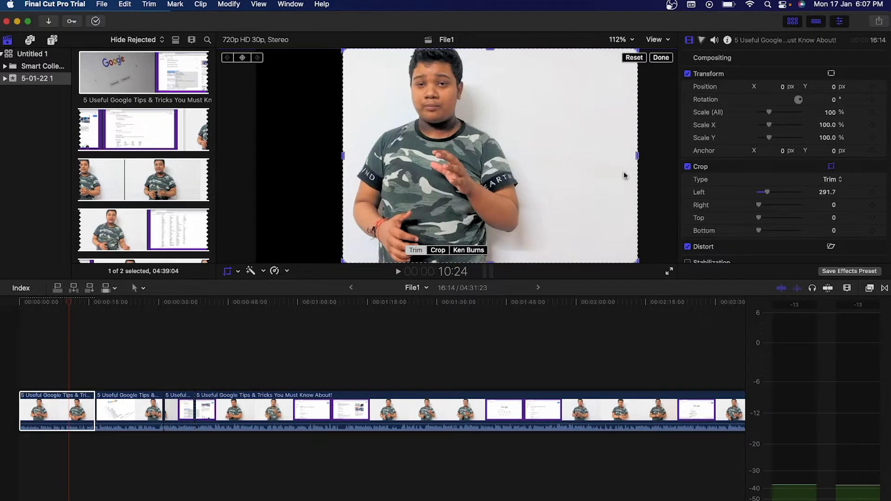
drag(637, 155, 530, 165)
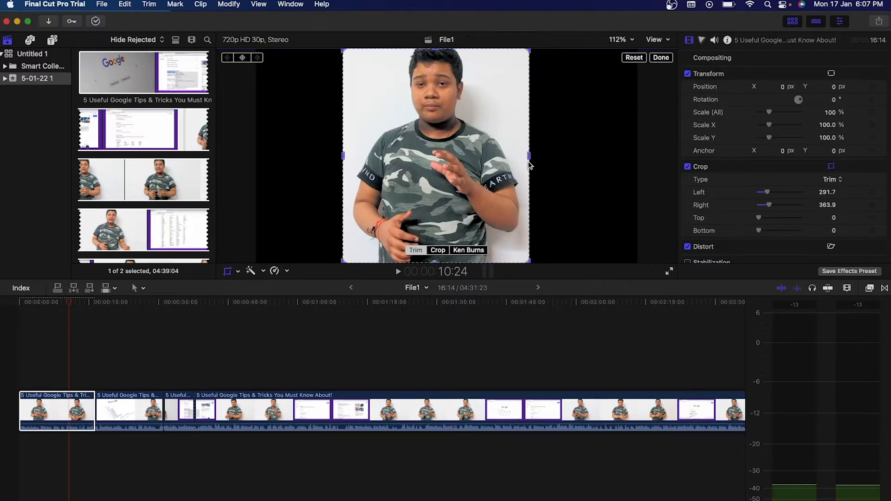
click(429, 174)
key(super+z)
key(super+z)
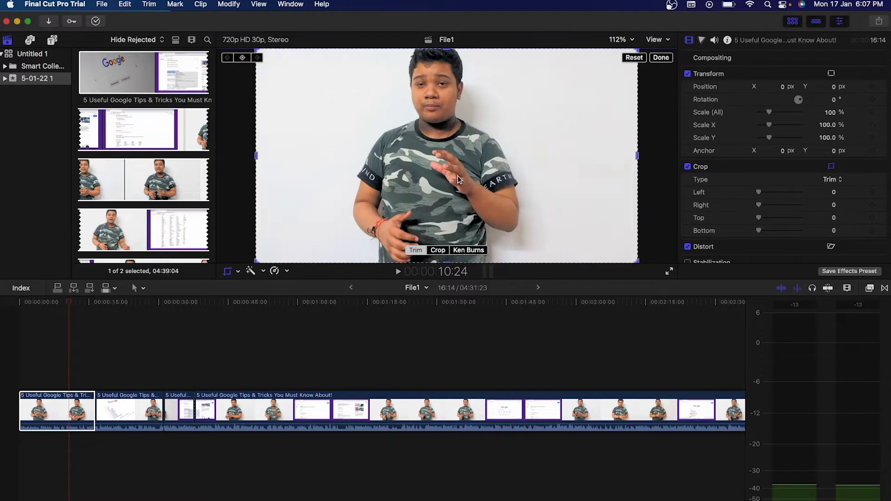
Select the first timeline clip and scroll through its properties.
click(78, 412)
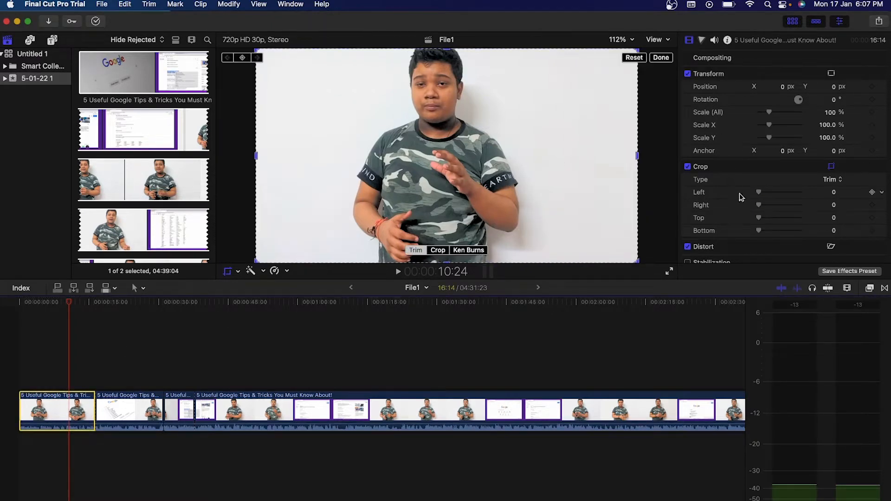
scroll(741, 197, down, 2)
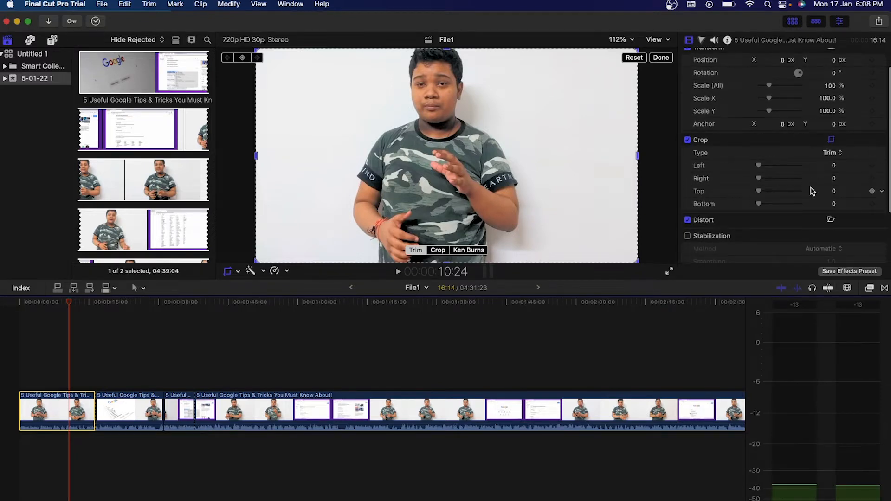
scroll(813, 191, up, 2)
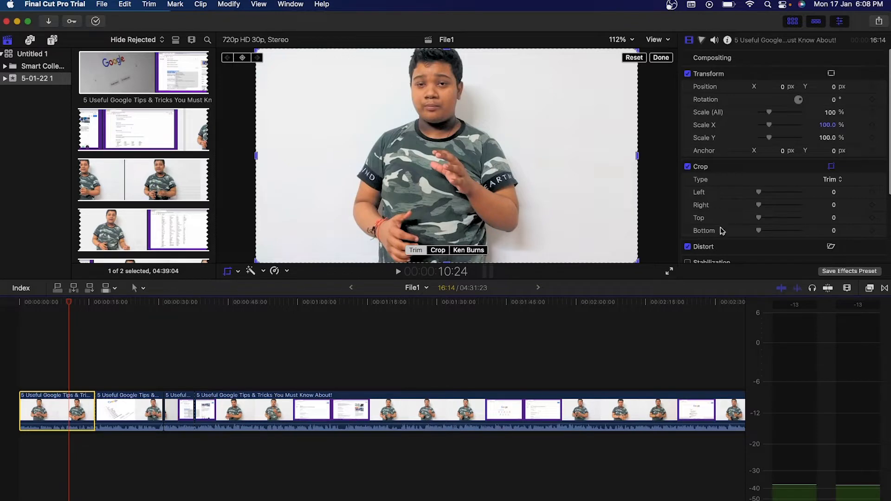
scroll(727, 237, down, 3)
scroll(729, 169, up, 3)
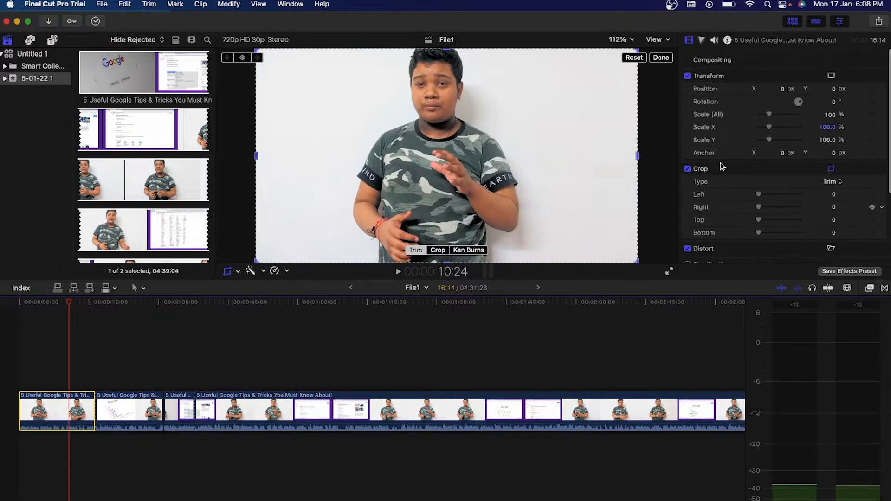
Try a Distort skew on the first clip's left edge, then set on-screen controls to None.
right_click(444, 102)
click(464, 134)
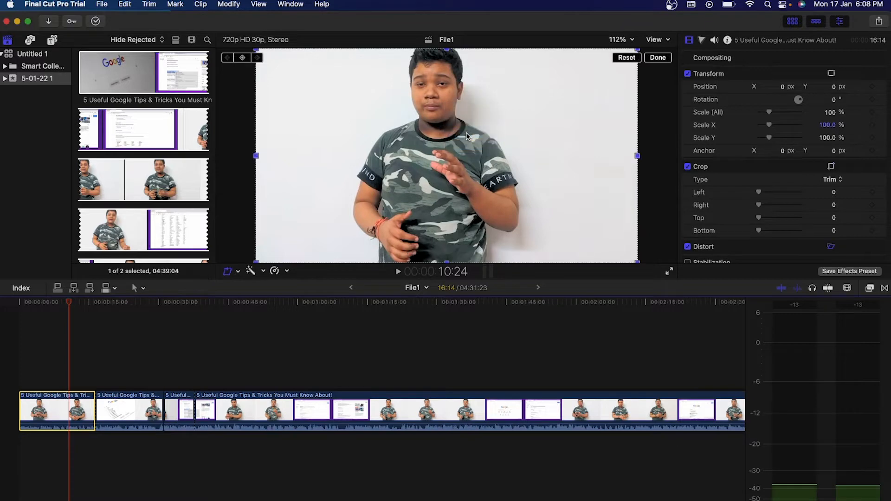
mouse_move(257, 160)
mouse_down()
mouse_move(218, 158)
mouse_move(393, 140)
mouse_move(456, 163)
mouse_move(246, 163)
mouse_move(370, 162)
mouse_move(480, 178)
mouse_move(326, 184)
mouse_move(259, 165)
mouse_up()
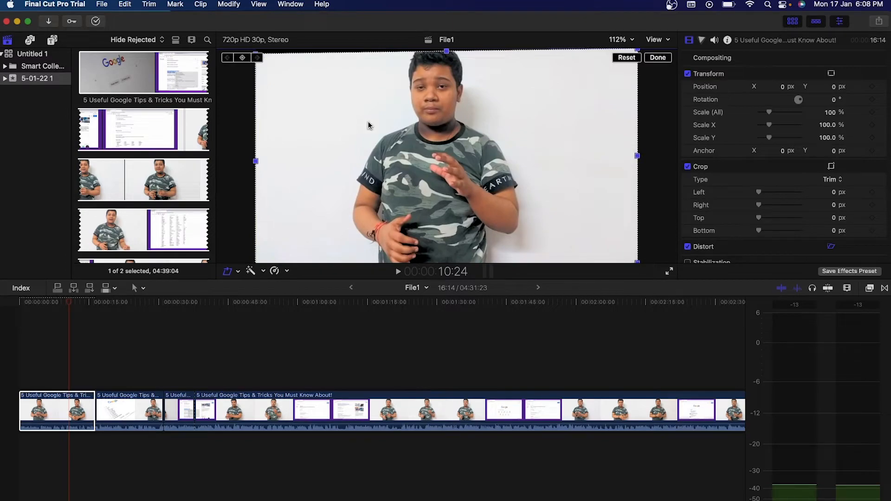
click(385, 163)
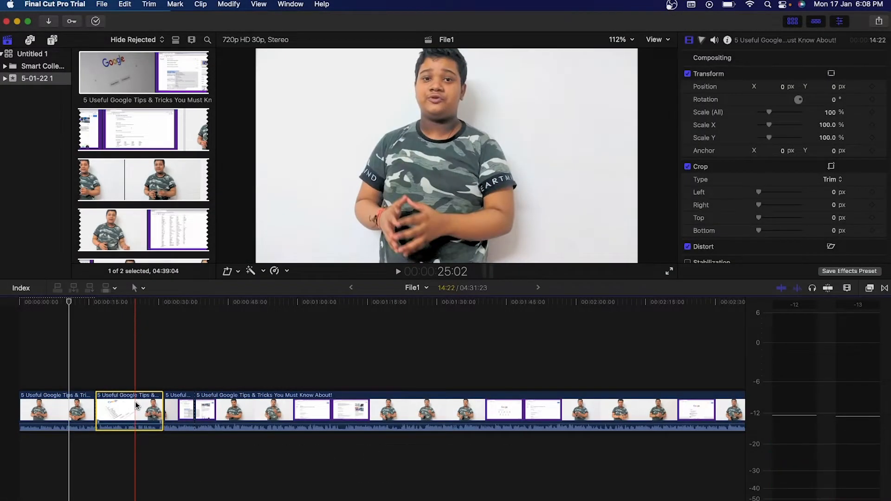
right_click(126, 409)
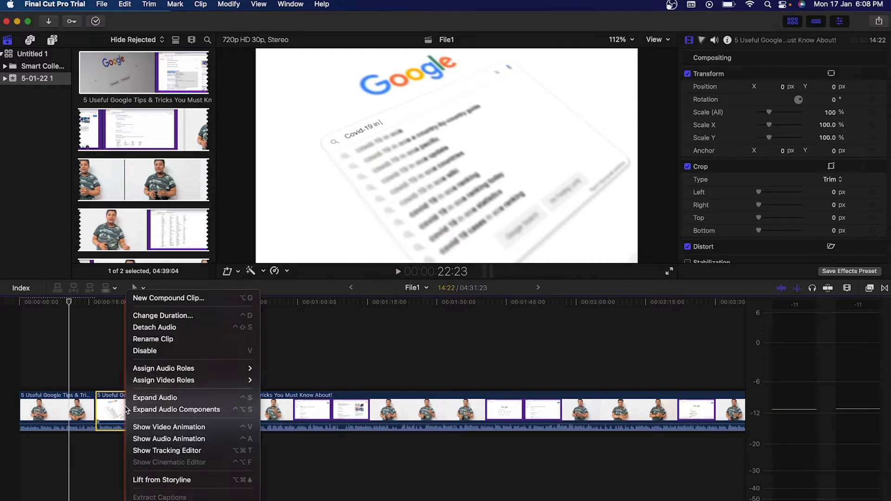
click(172, 328)
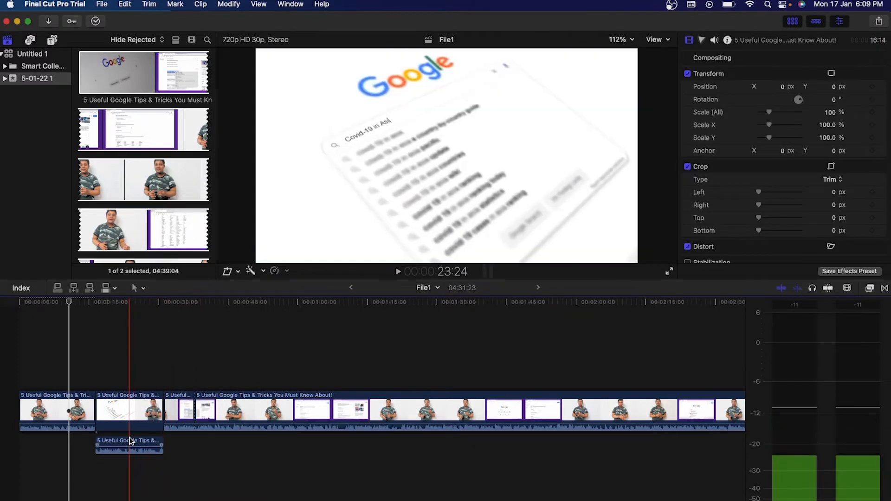
click(131, 442)
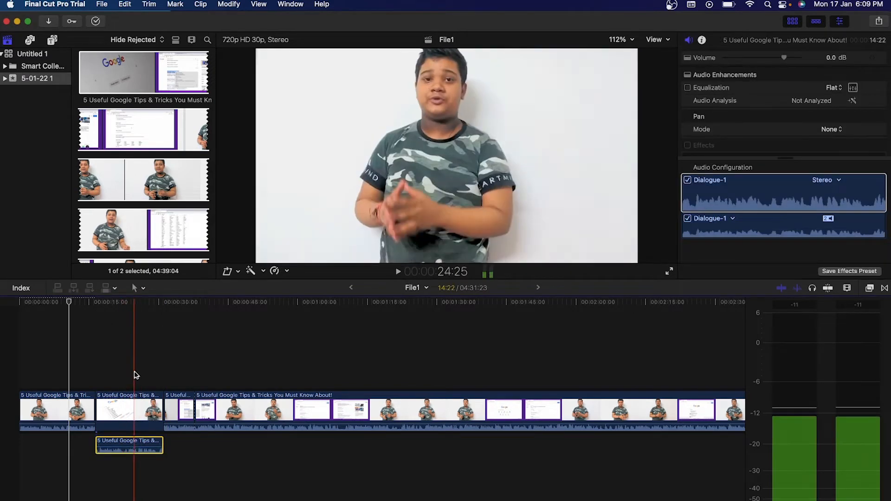
click(121, 373)
click(127, 444)
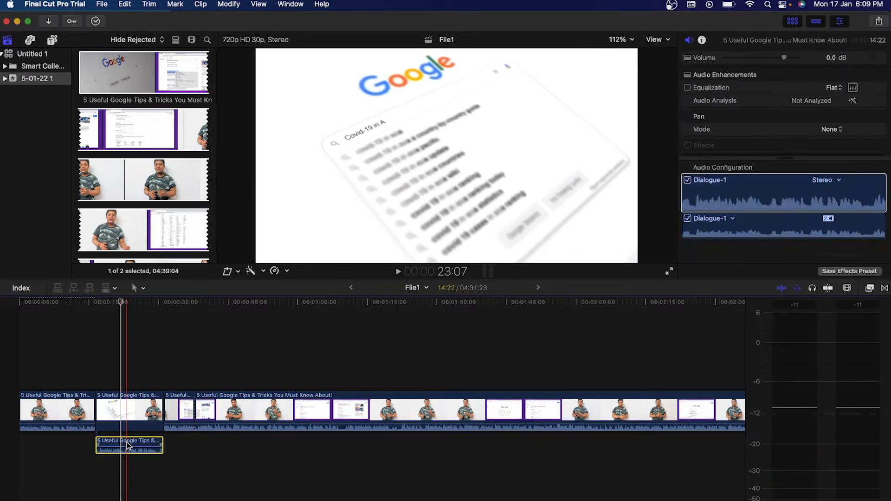
key(Delete)
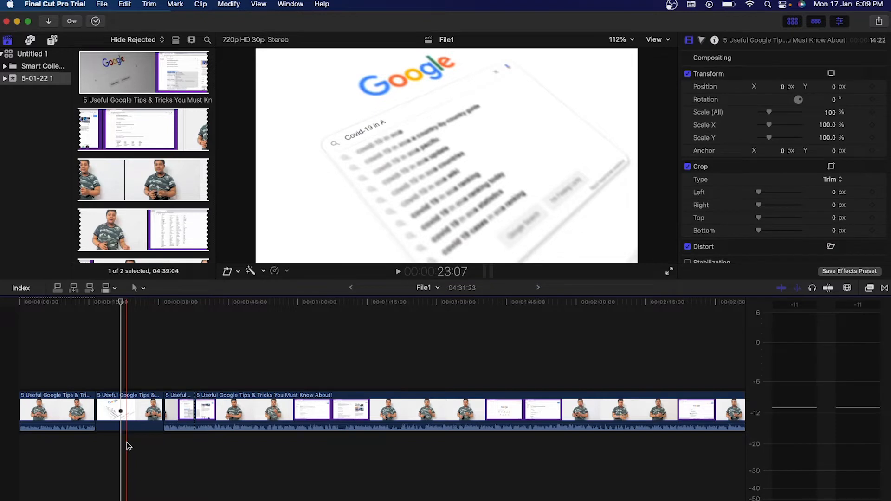
key(super+z)
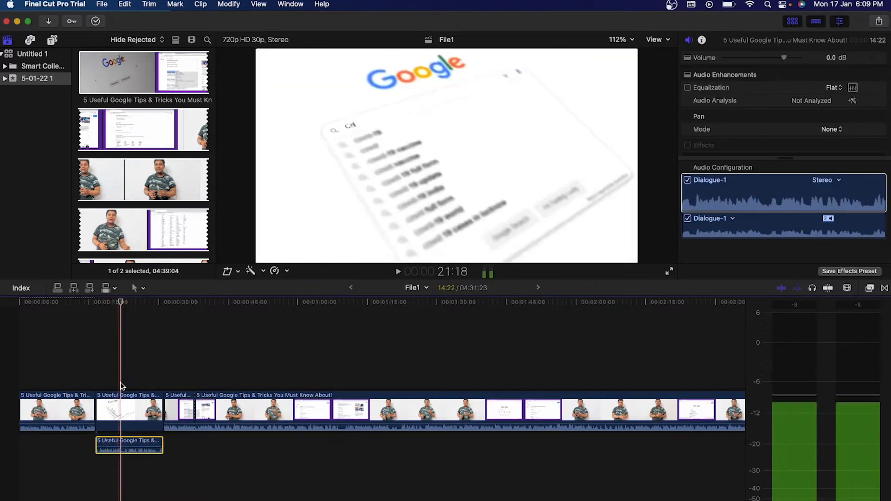
Import '0144. Sunny - AShamaluevMusic' from Downloads/All and place it below the video in the timeline.
click(57, 25)
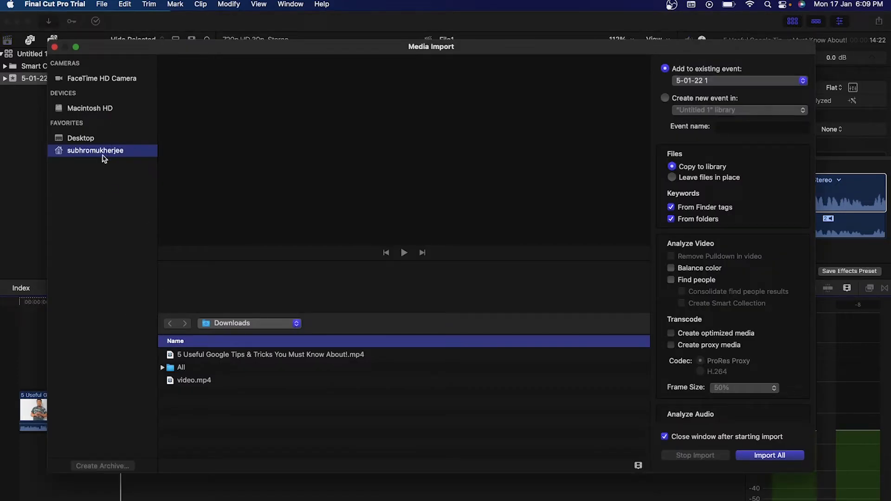
double_click(195, 370)
scroll(200, 414, down, 2)
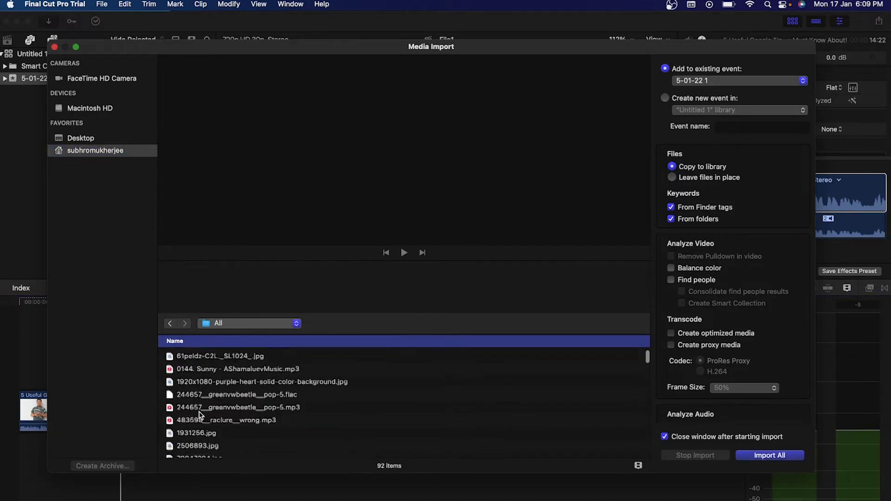
click(234, 378)
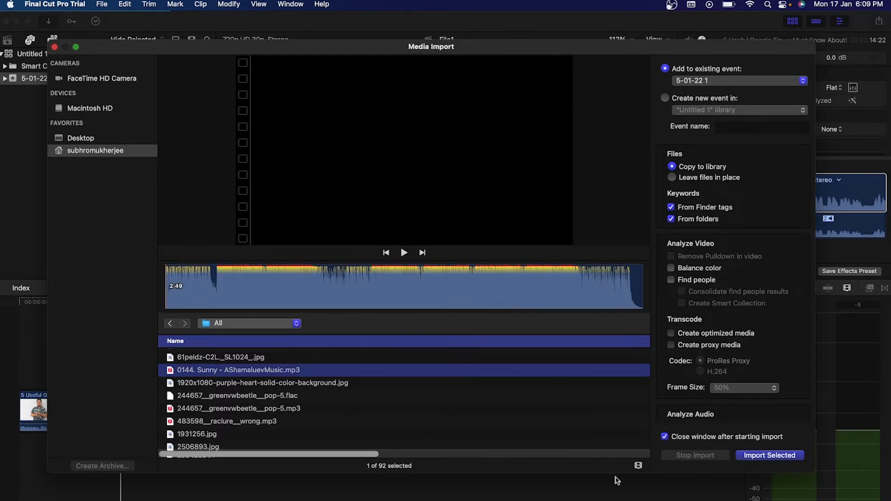
click(753, 458)
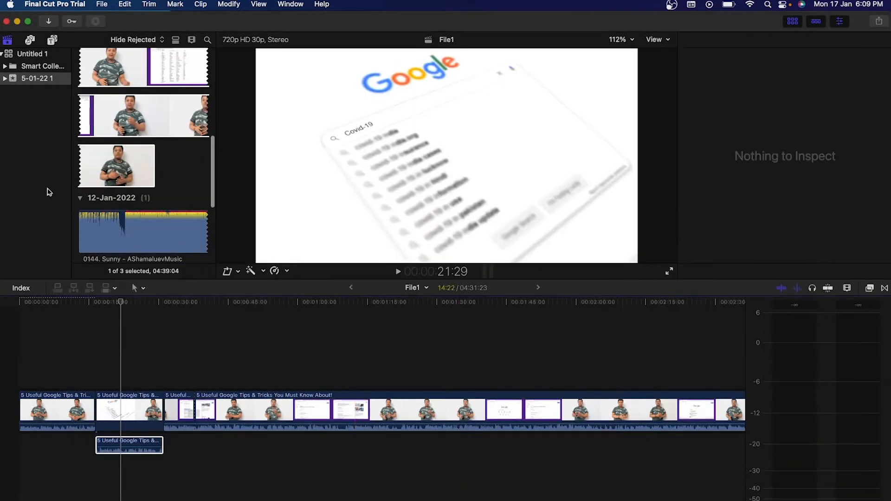
drag(123, 225, 108, 469)
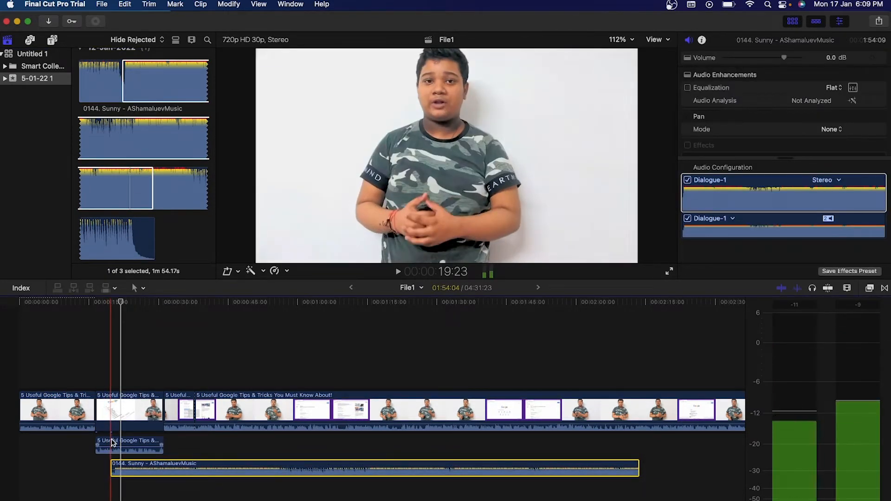
Set the detached Google Tips audio to 4 dB, lower Sunny to -27 dB, and move it earlier.
click(113, 443)
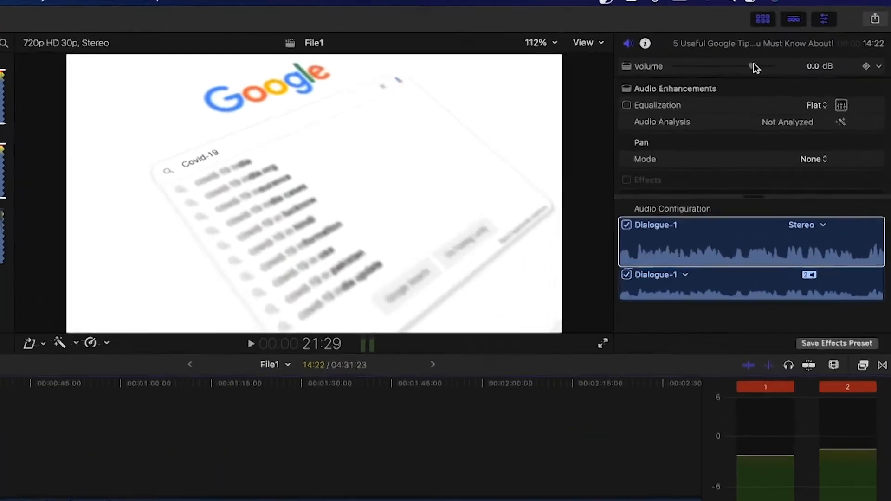
drag(785, 58, 793, 59)
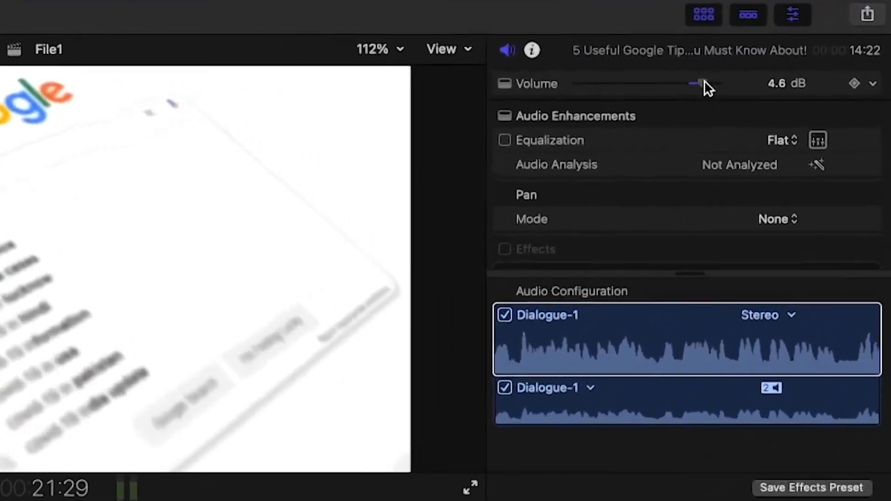
drag(704, 82, 702, 83)
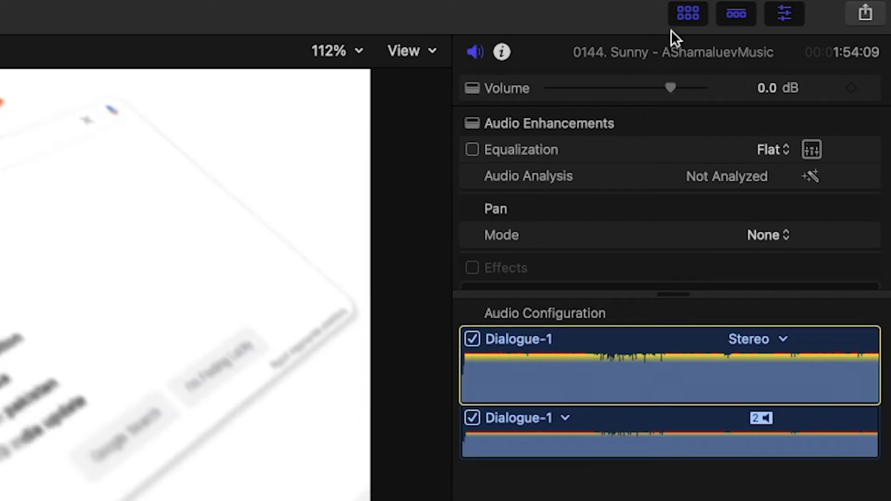
drag(674, 83, 616, 93)
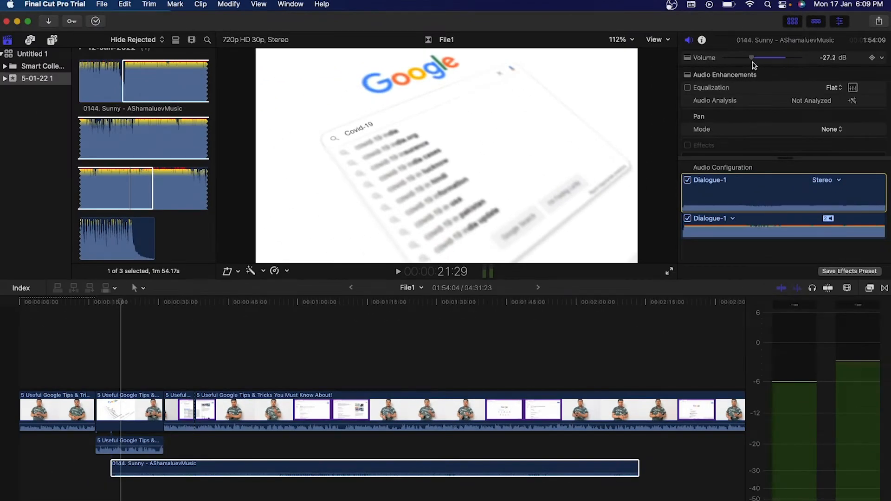
drag(755, 65, 753, 65)
drag(254, 469, 233, 468)
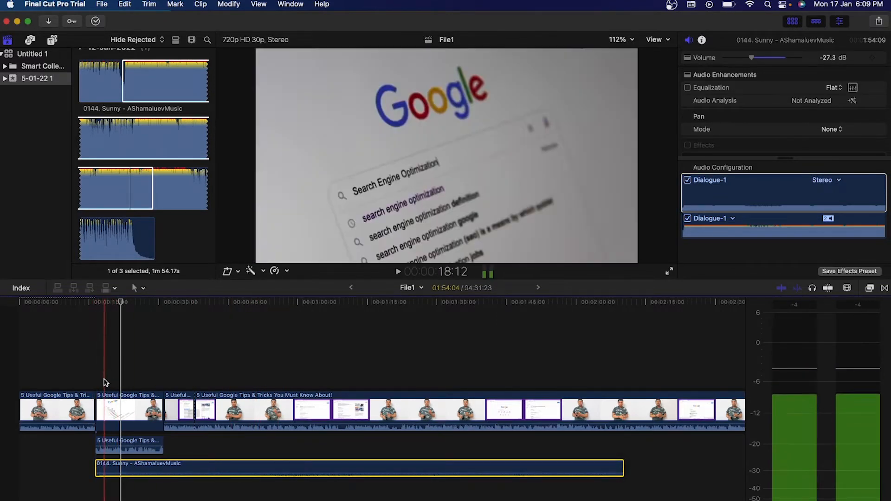
Add a Sunny volume keyframe at about 16 seconds and pull the level down to -∞ dB.
click(96, 381)
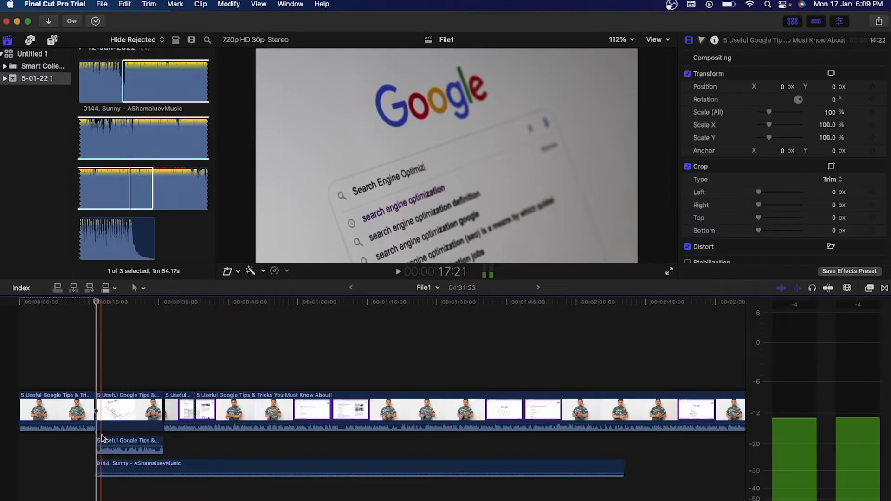
click(100, 466)
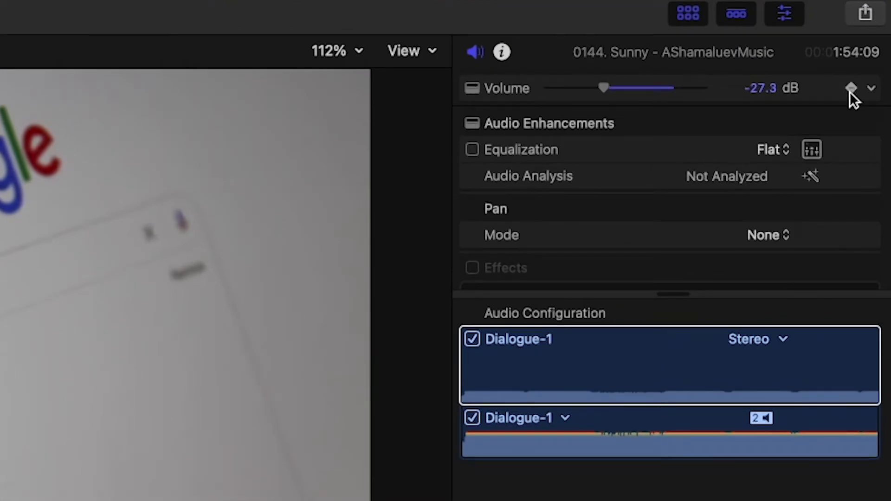
click(850, 91)
drag(771, 90, 767, 108)
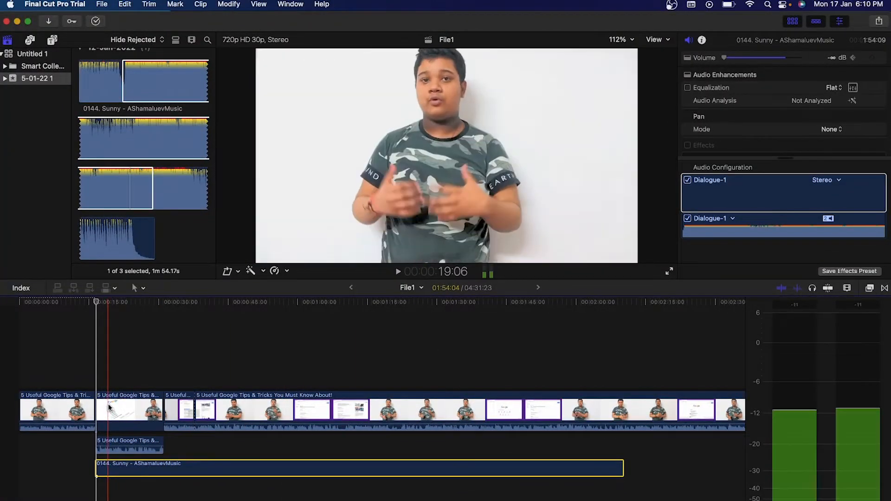
Add a later volume keyframe at -10.0 dB on the Sunny music so it fades in from silence.
click(106, 378)
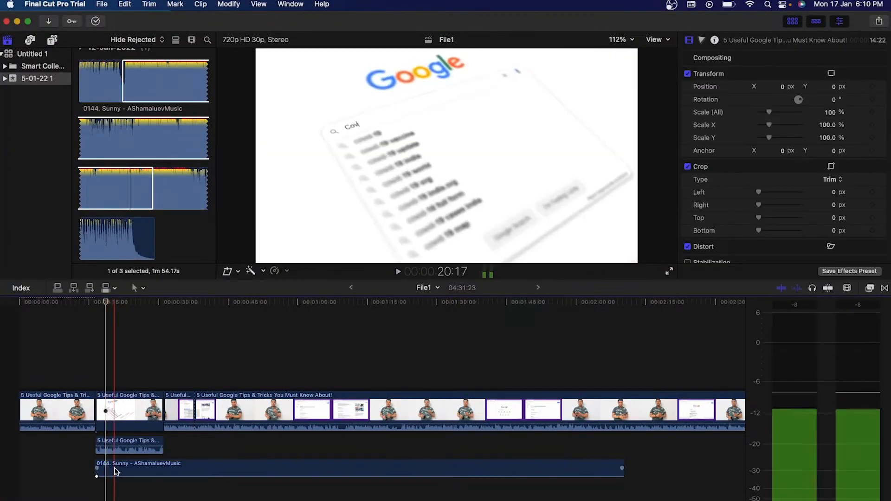
click(116, 471)
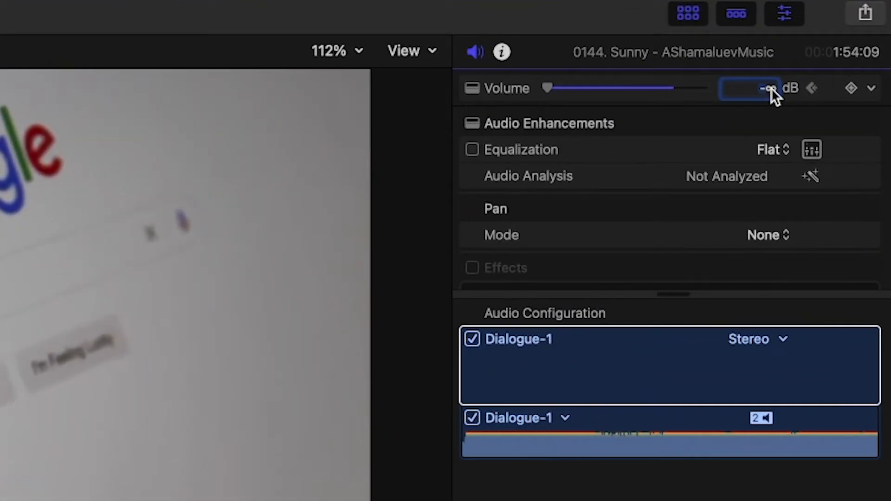
click(771, 88)
text(-10)
key(Return)
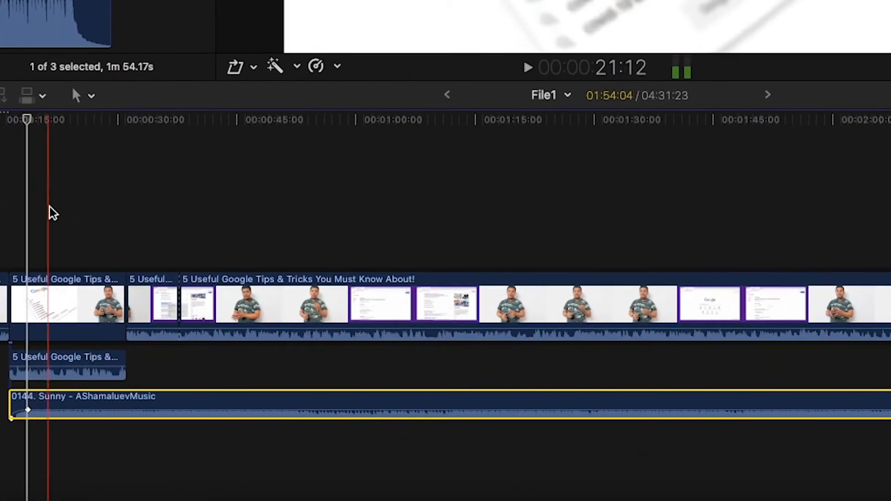
mouse_move(92, 411)
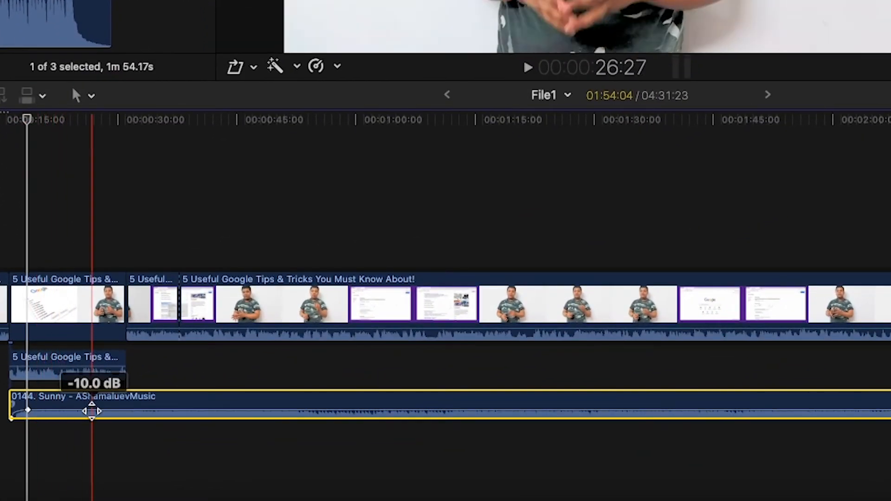
key(super+equal)
key(super+equal)
scroll(91, 412, left, 2)
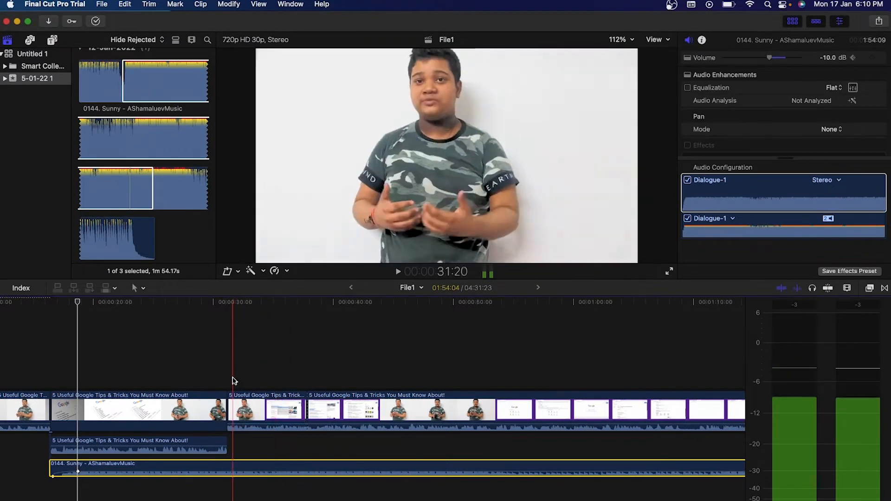
key(shift+z)
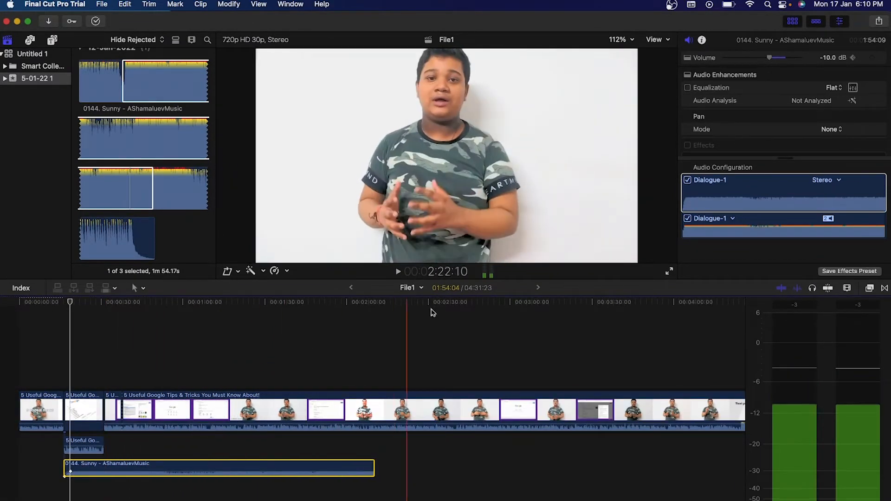
Apply the Limiter audio effect from Audio > All to the Google tips audio clip.
click(870, 288)
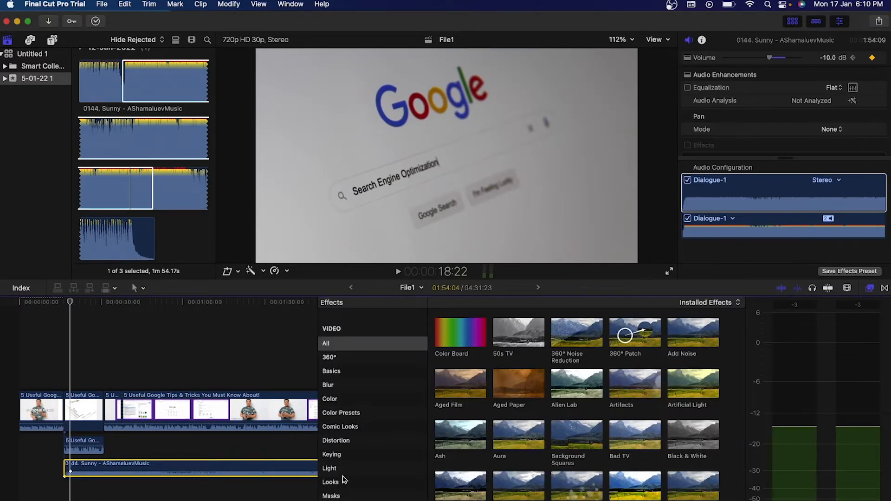
scroll(344, 480, down, 10)
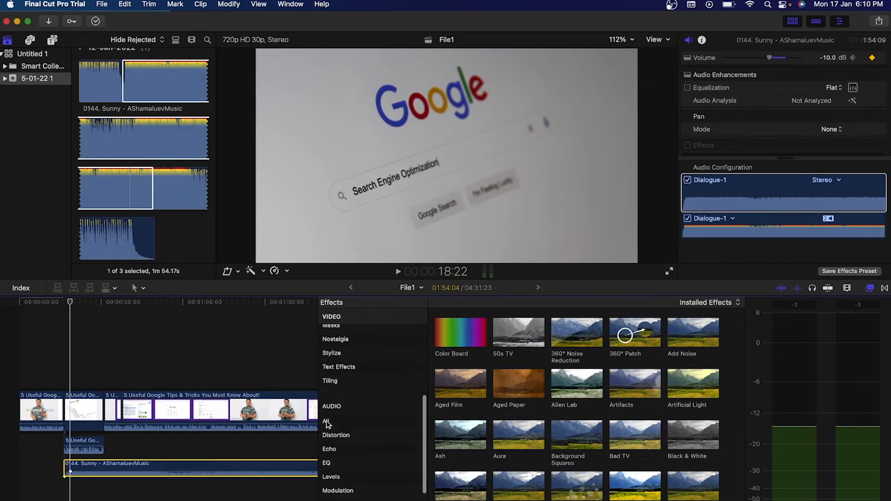
click(327, 422)
scroll(479, 487, down, 5)
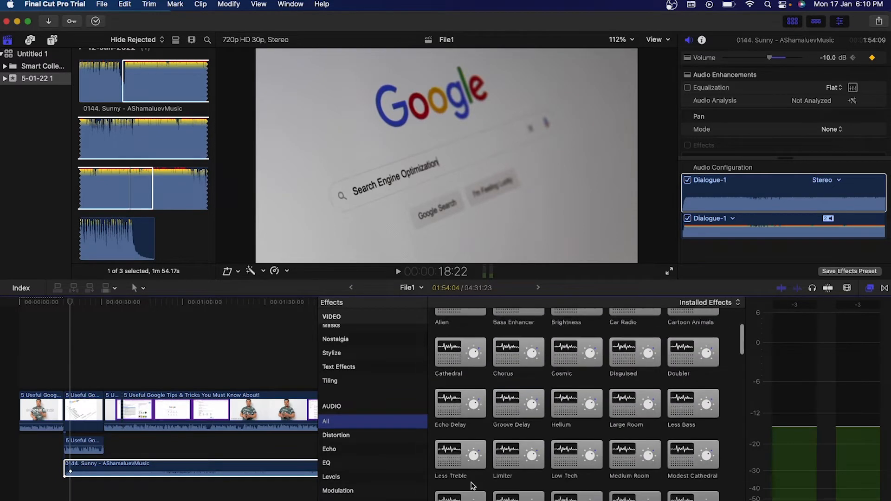
drag(514, 382, 93, 446)
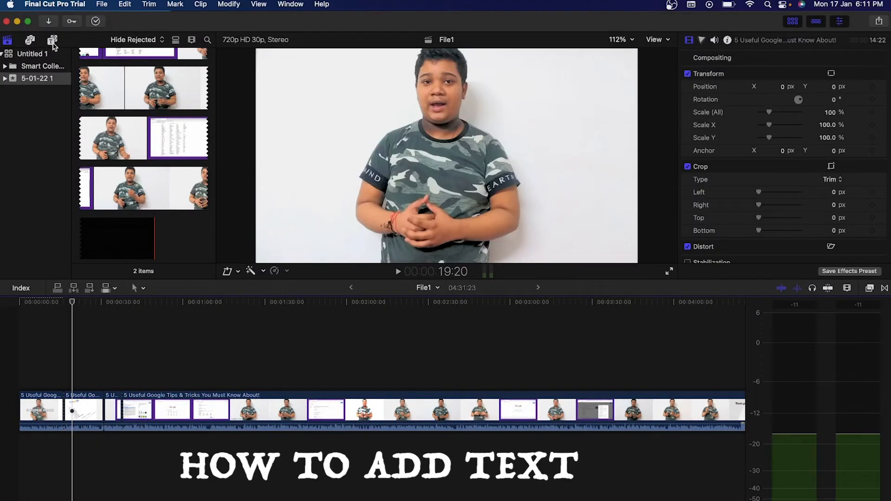
Add a Basic 3D title above the first clip in the timeline.
click(53, 42)
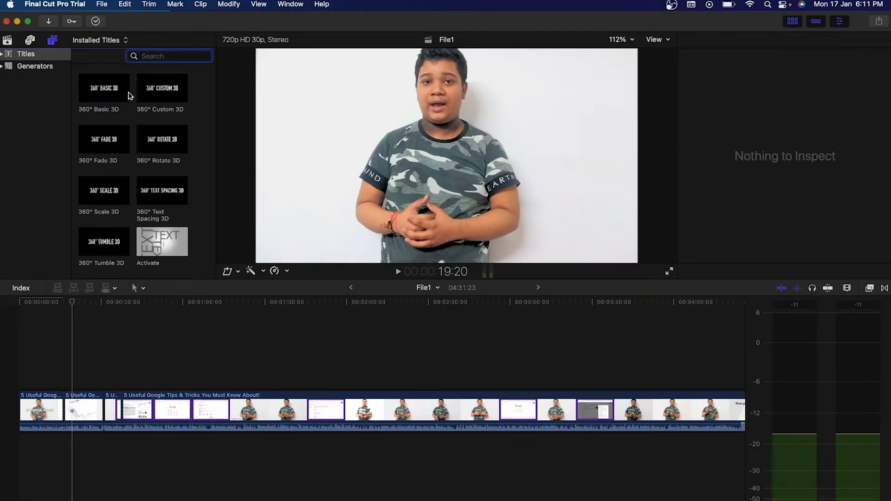
scroll(129, 179, down, 5)
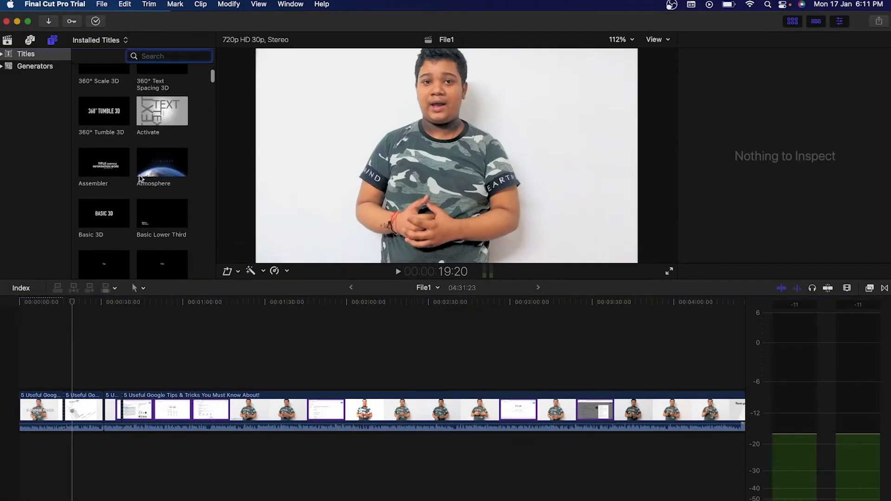
scroll(153, 203, down, 1)
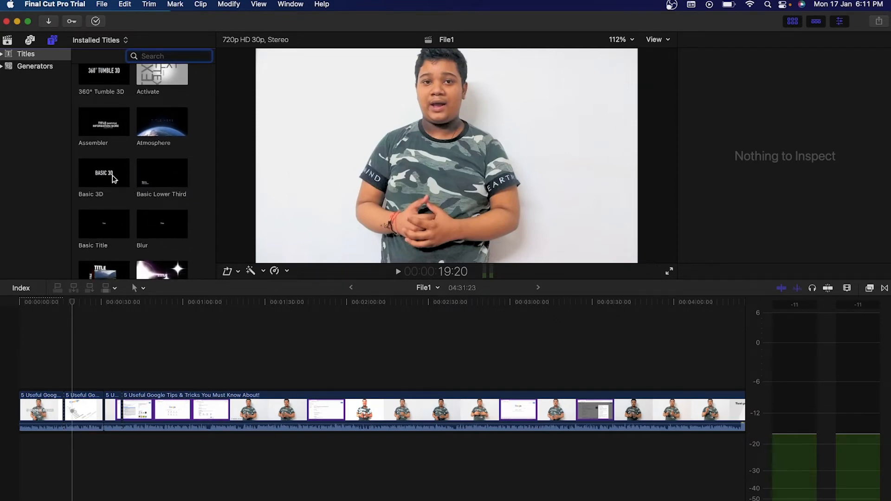
drag(96, 277, 76, 378)
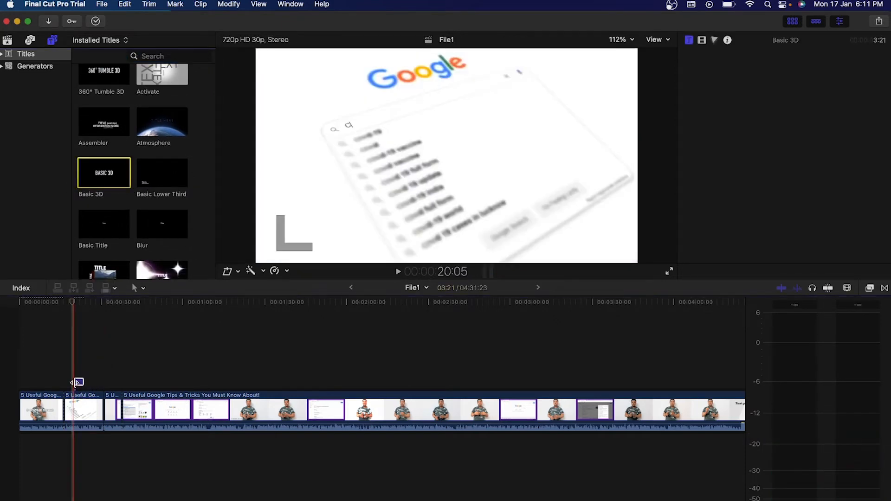
Replace the title's BASIC 3D text with a person's full name.
click(78, 375)
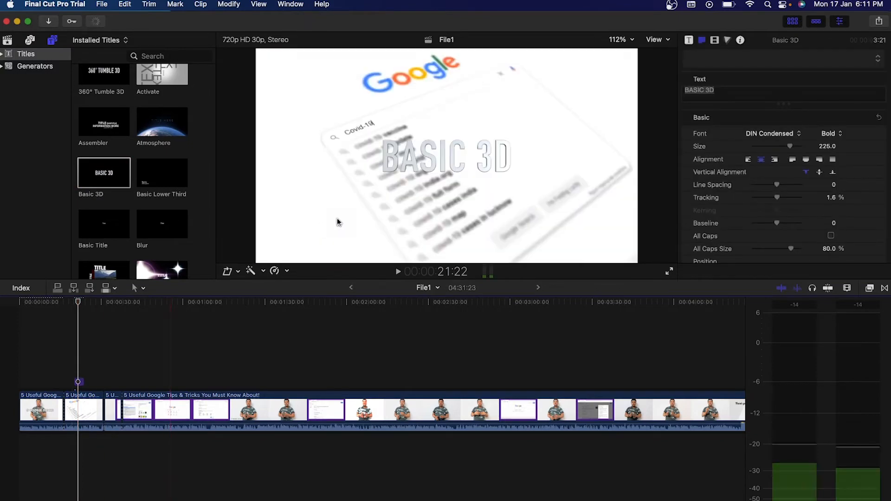
click(426, 153)
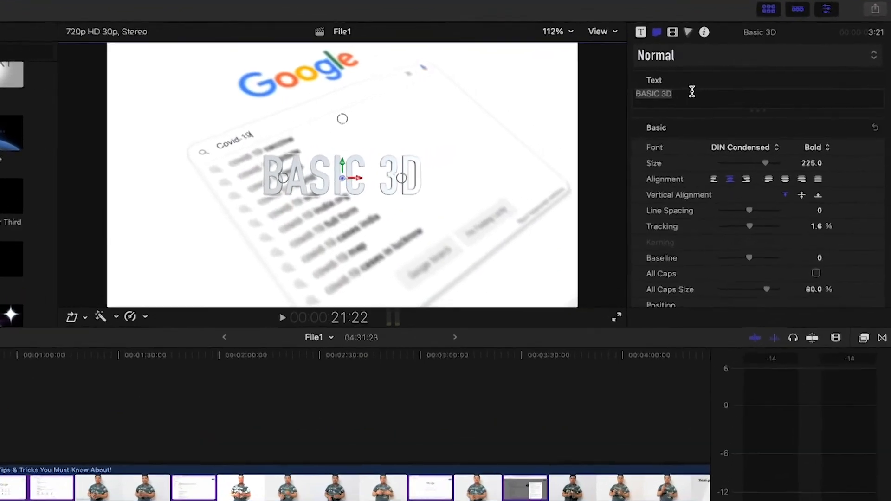
drag(723, 89, 686, 86)
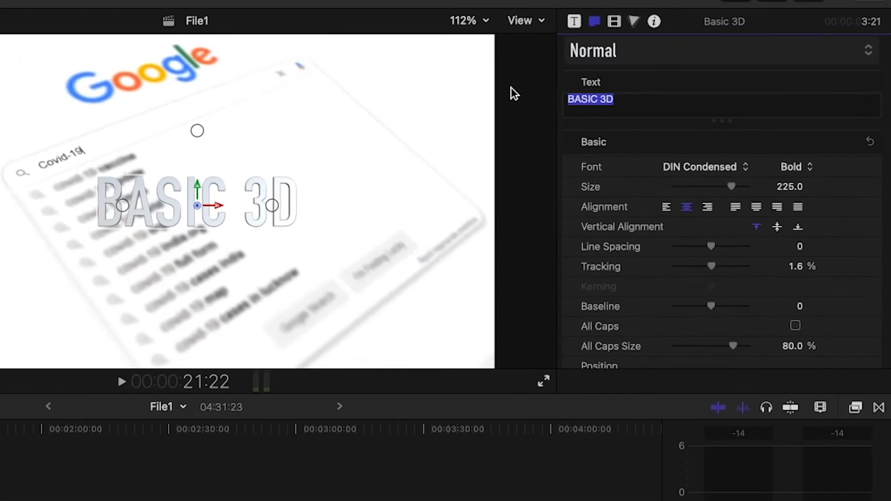
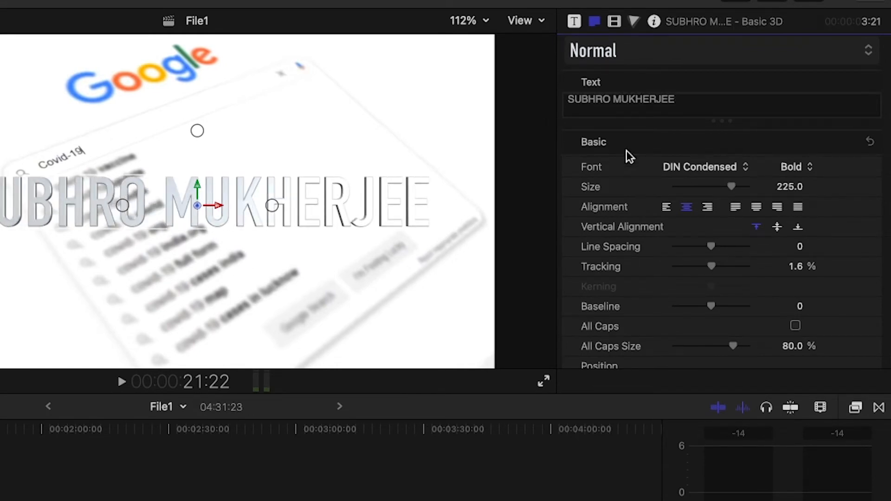
Set the name title's font to Edwardian Script at size 114.
click(703, 171)
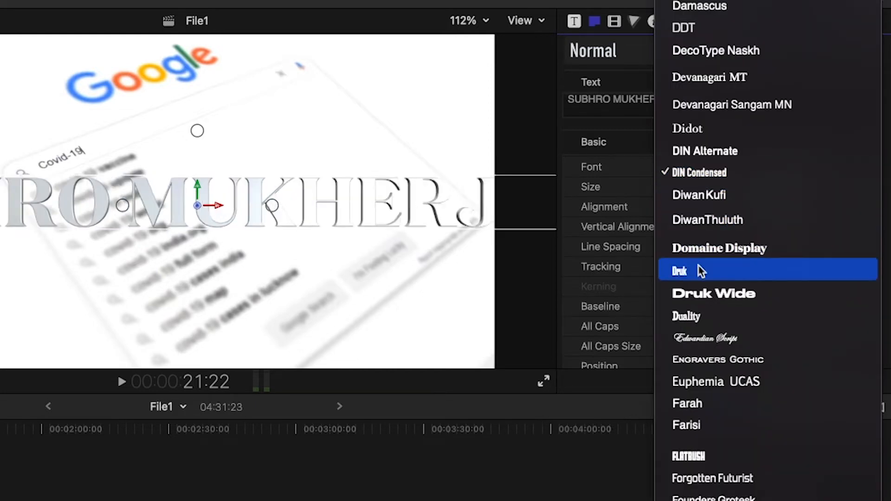
click(704, 338)
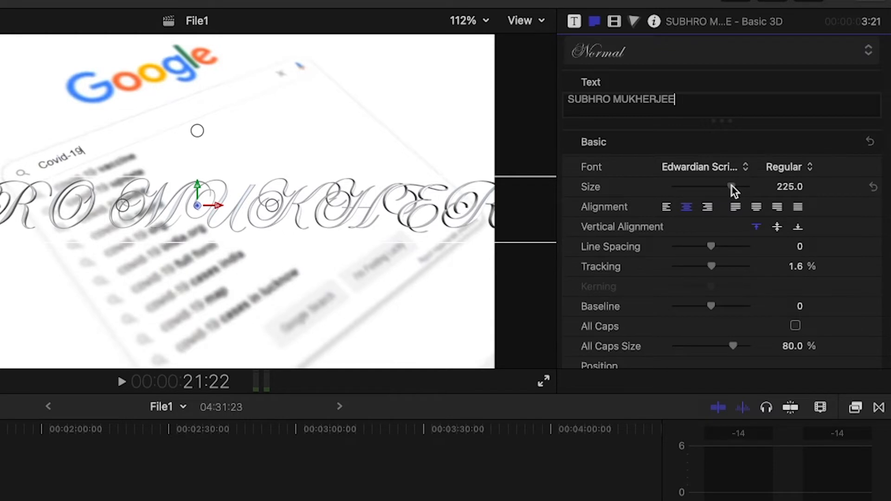
drag(734, 191, 706, 190)
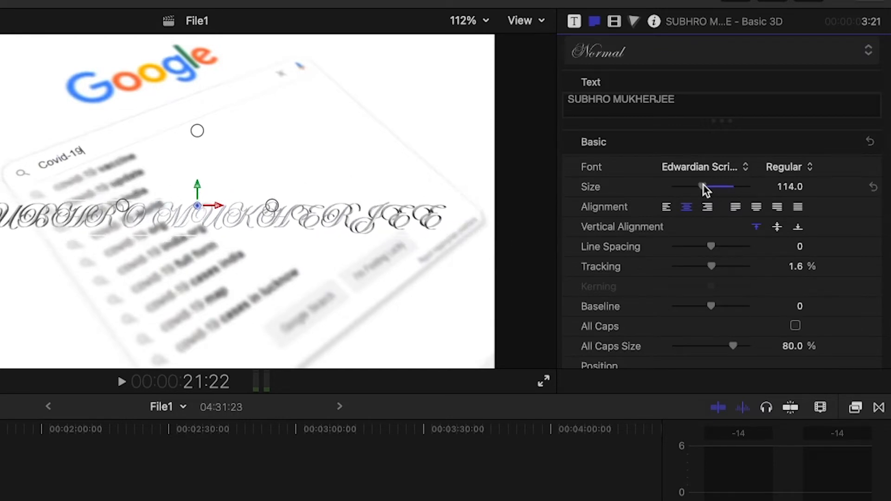
scroll(681, 288, down, 8)
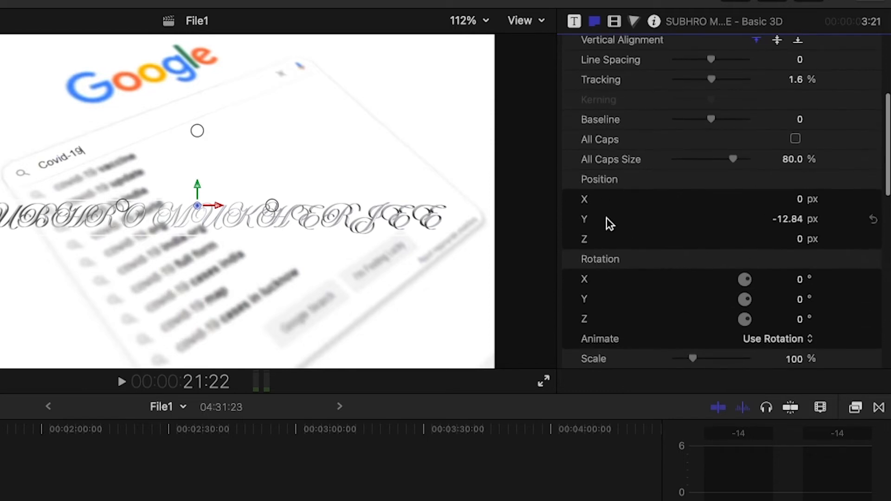
scroll(610, 224, up, 3)
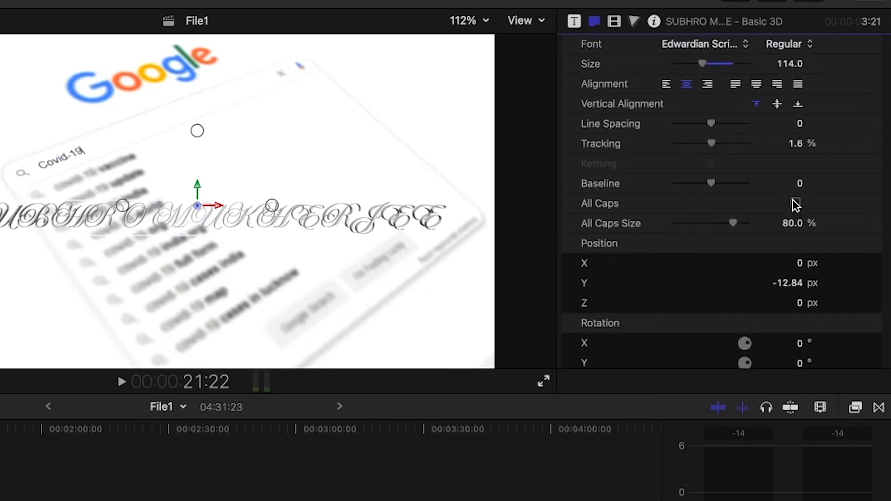
scroll(637, 200, up, 3)
scroll(636, 200, down, 10)
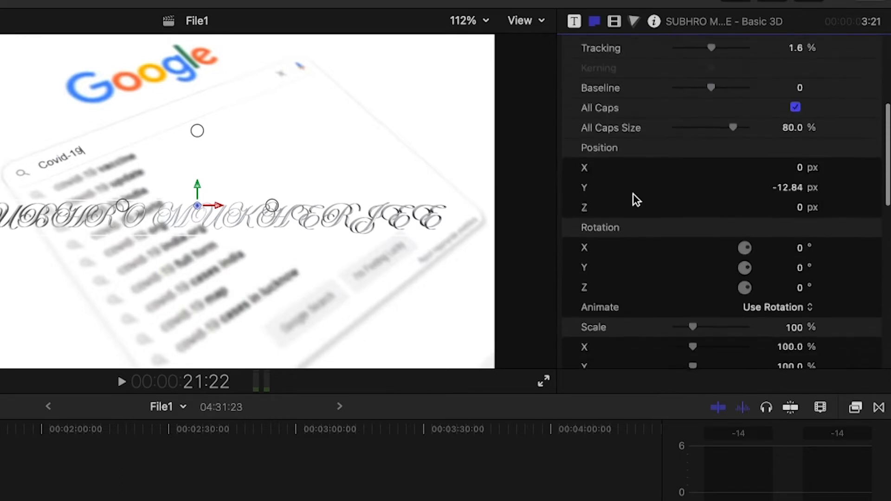
scroll(635, 200, down, 8)
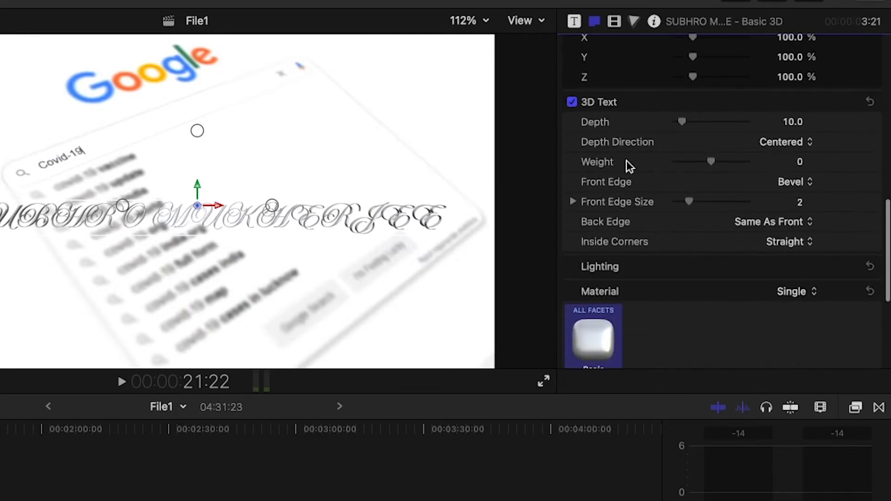
Check the title's animation parameters, then return to the 3D text and material settings.
click(578, 27)
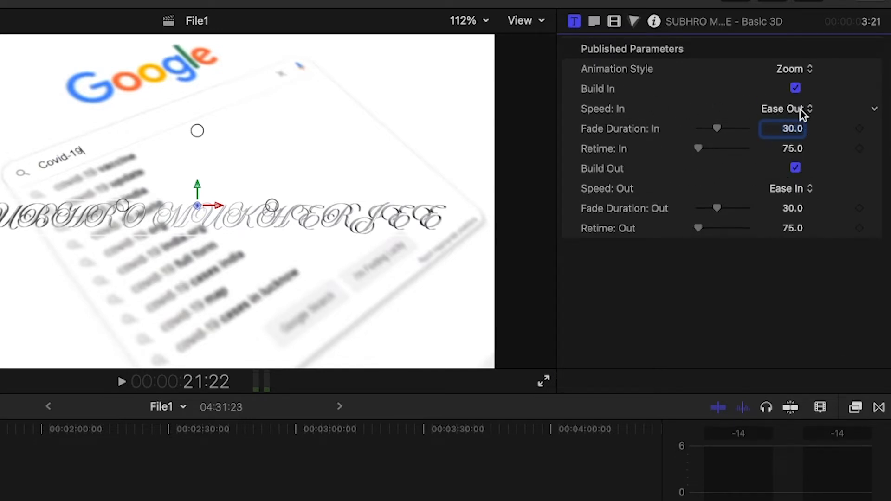
click(595, 24)
scroll(669, 211, down, 10)
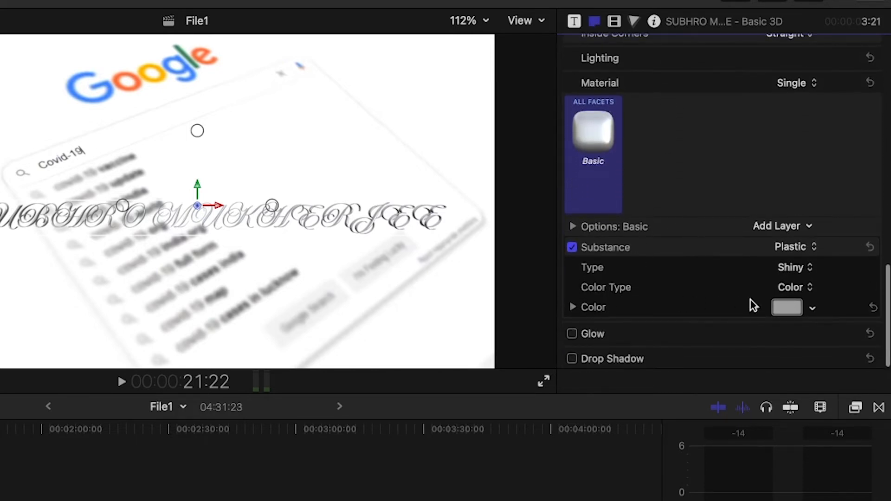
Change the 3D name title's material colour from grey to red.
click(797, 308)
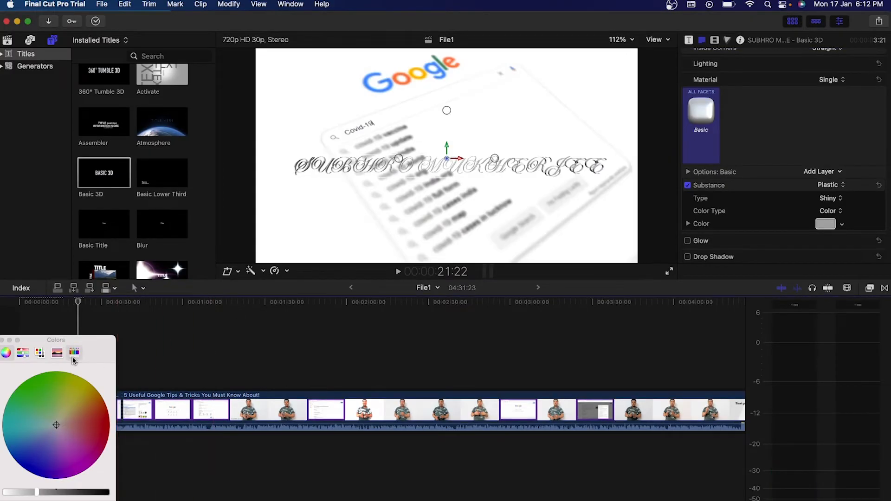
drag(76, 345, 120, 321)
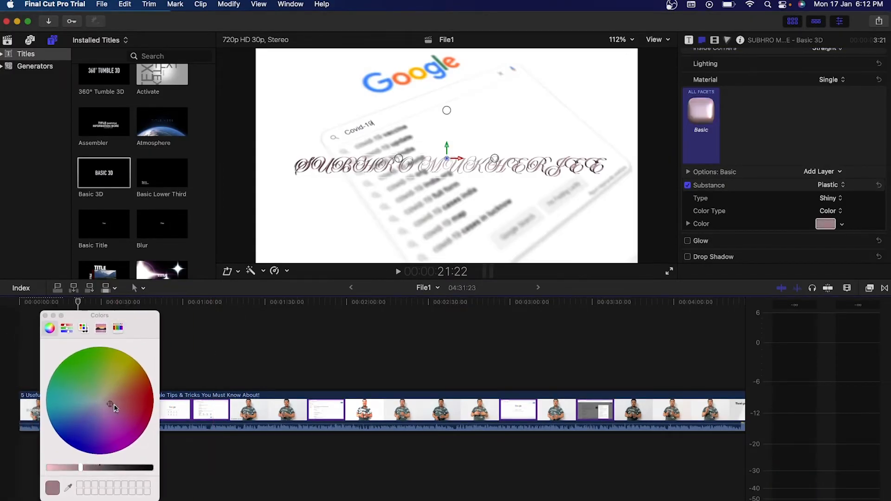
drag(115, 408, 149, 398)
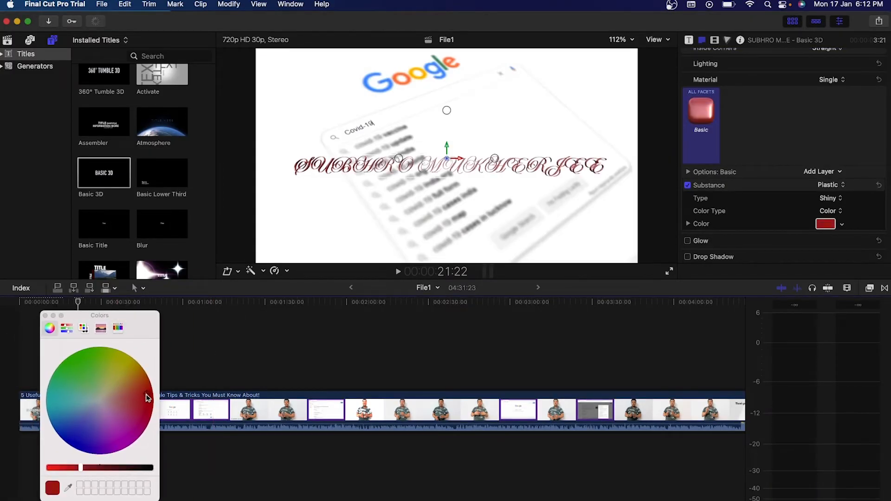
click(46, 316)
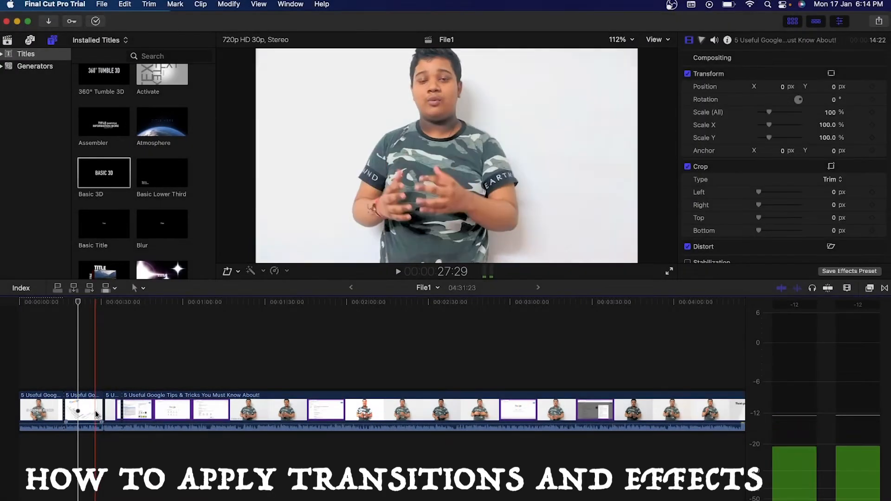
Place the Cube transition on the edit point between the two early clips.
click(885, 287)
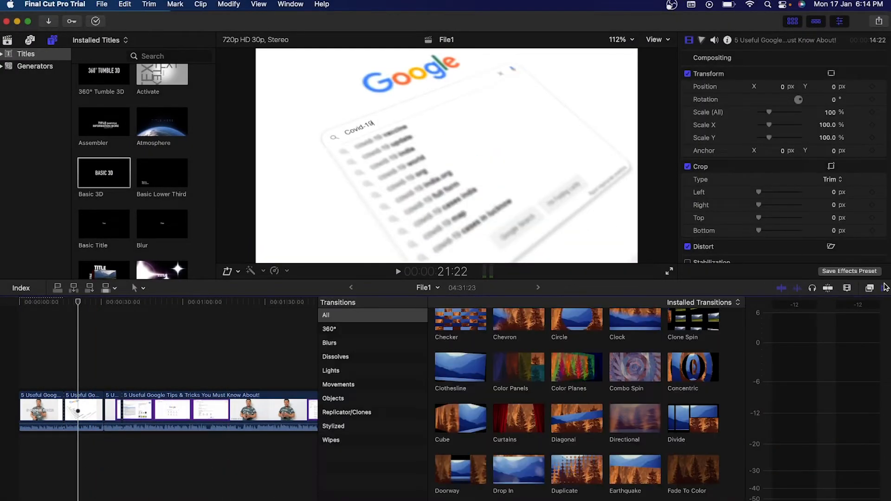
click(885, 288)
click(884, 288)
scroll(486, 402, down, 3)
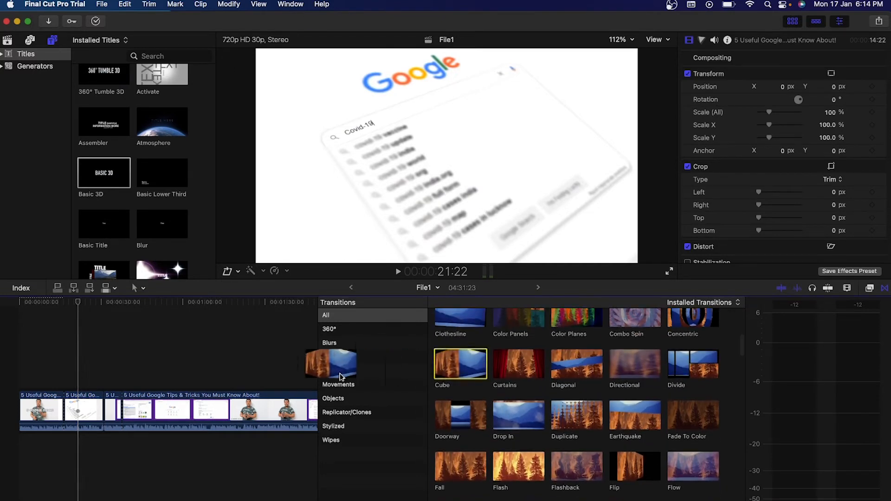
drag(342, 377, 77, 409)
drag(107, 418, 106, 418)
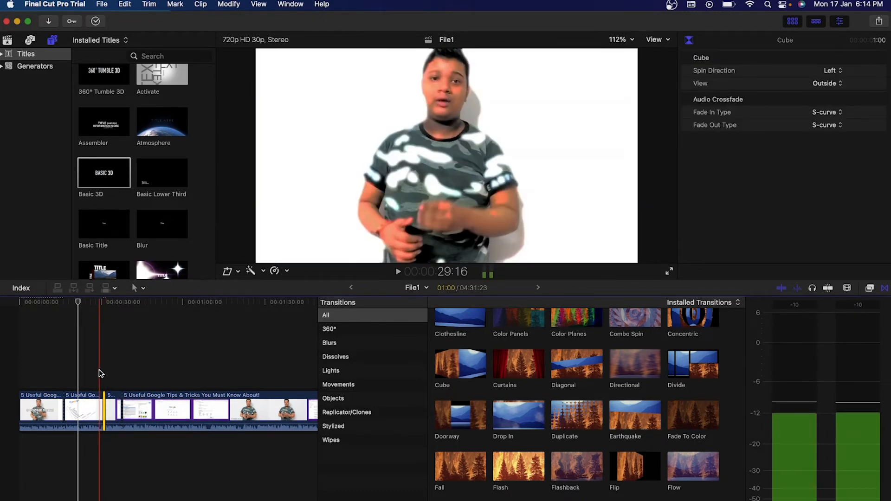
click(75, 411)
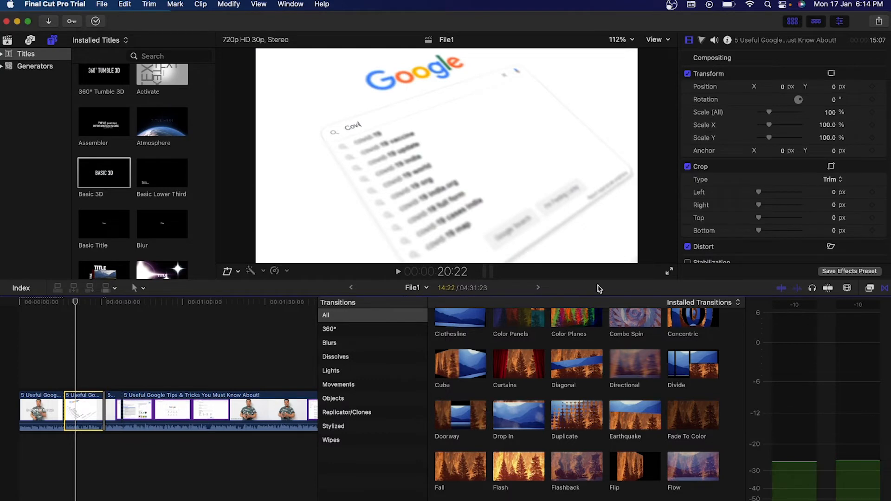
Apply the Cool video effect from the All category to the second clip.
click(874, 289)
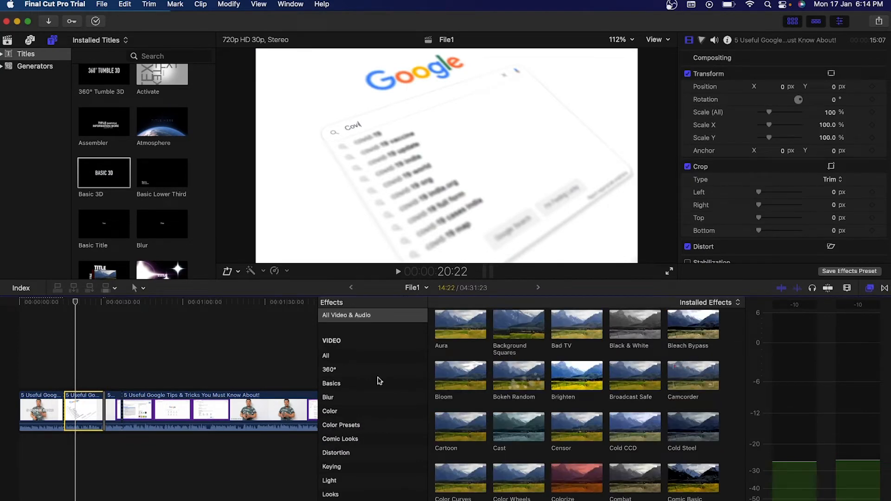
click(361, 356)
scroll(529, 425, down, 3)
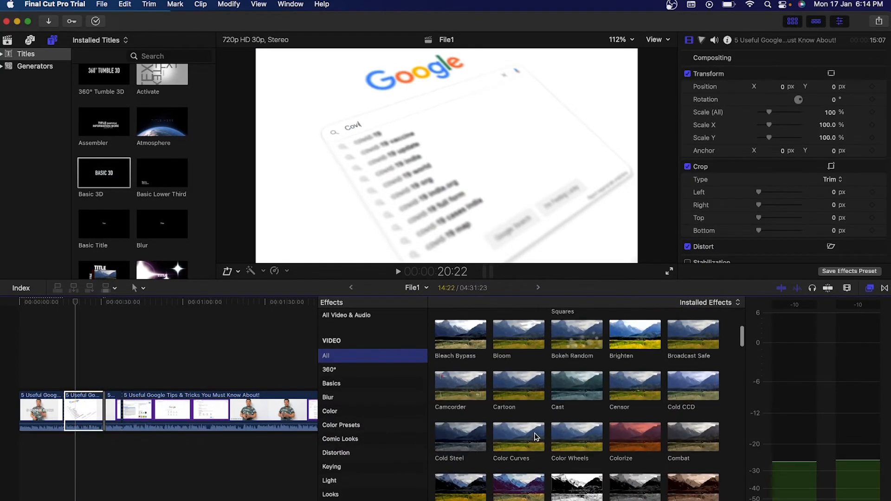
scroll(537, 436, down, 5)
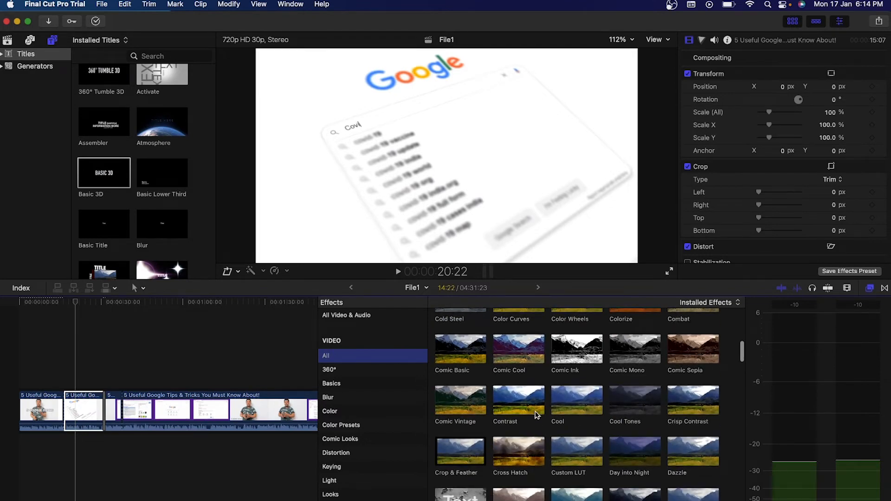
scroll(562, 404, down, 2)
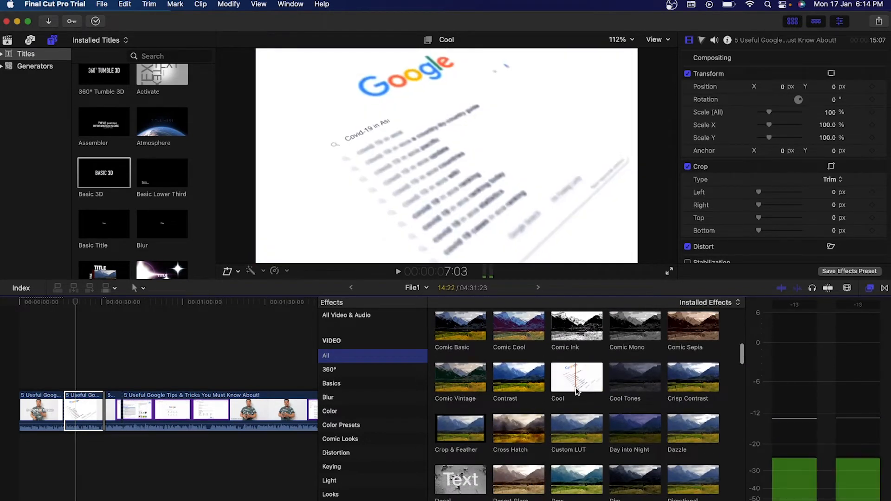
drag(555, 388, 91, 423)
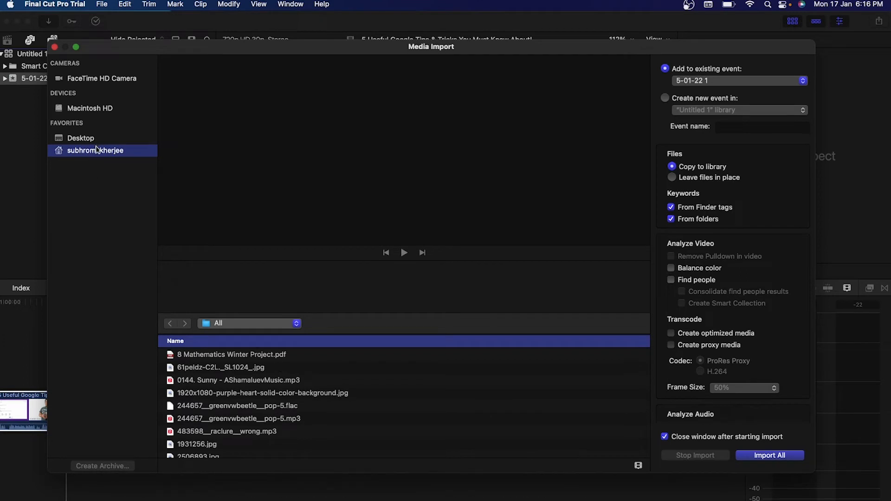
Import the green-screen video.mp4 from the Downloads folder into the event.
click(252, 323)
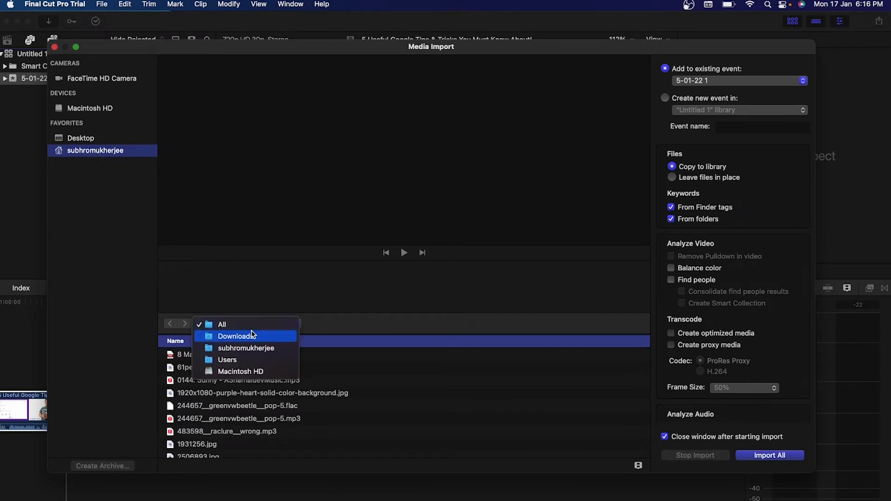
click(249, 337)
click(288, 356)
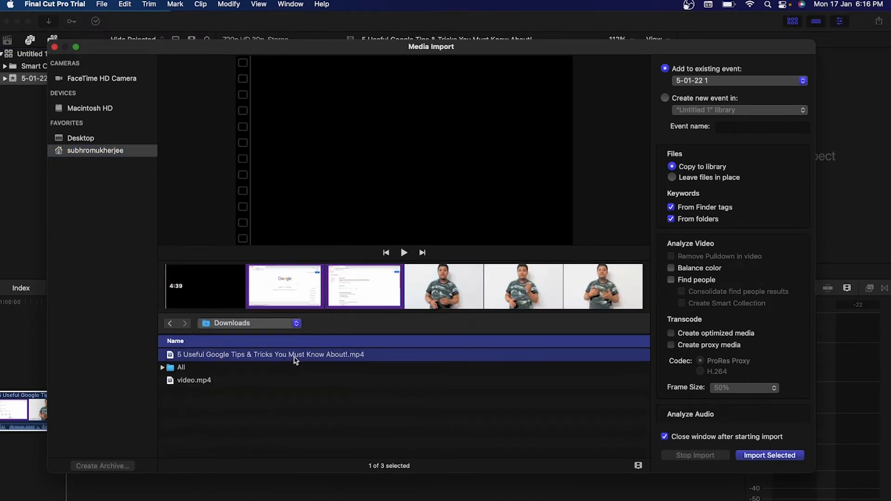
click(279, 381)
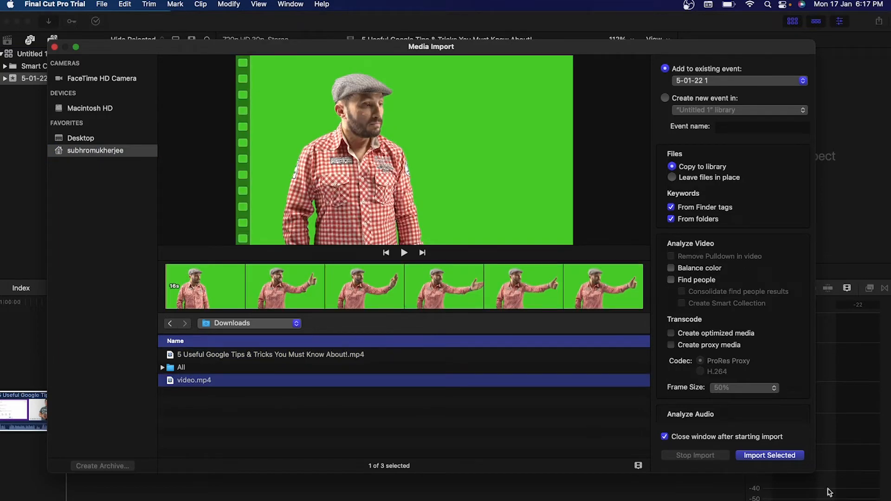
click(781, 459)
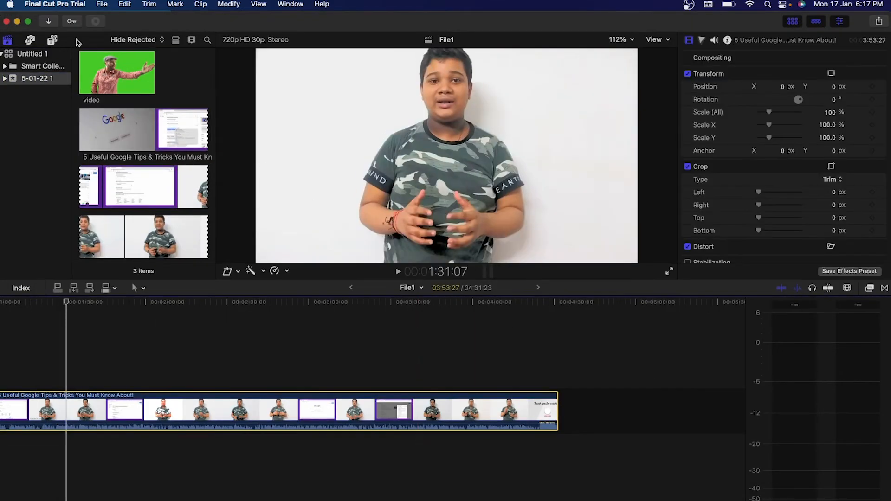
Append the green-screen video clip to the end of the timeline after the Google tips footage.
click(126, 70)
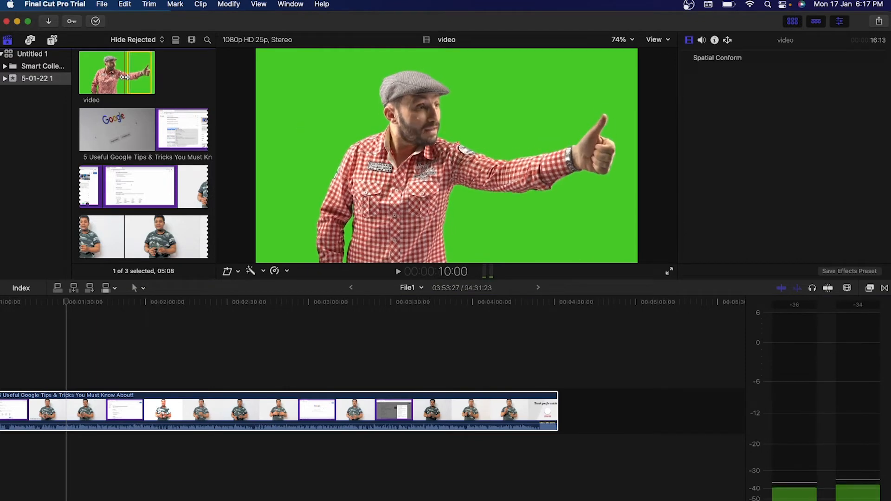
drag(99, 79, 575, 406)
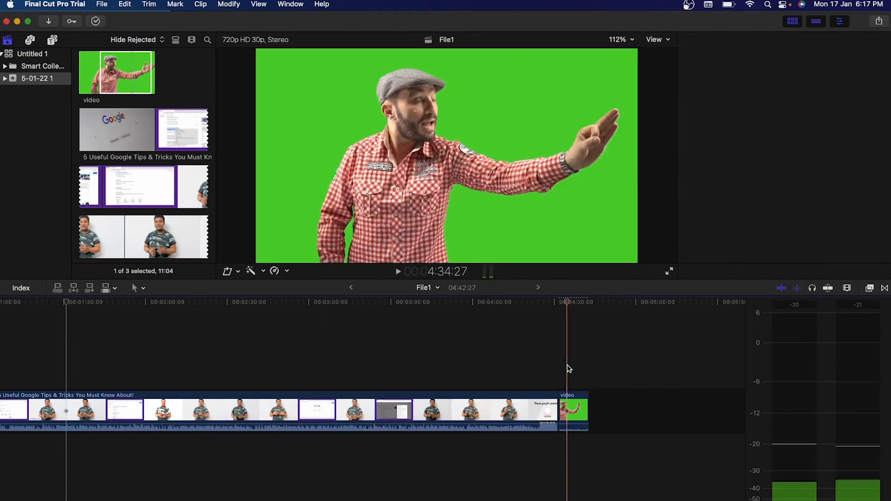
click(576, 406)
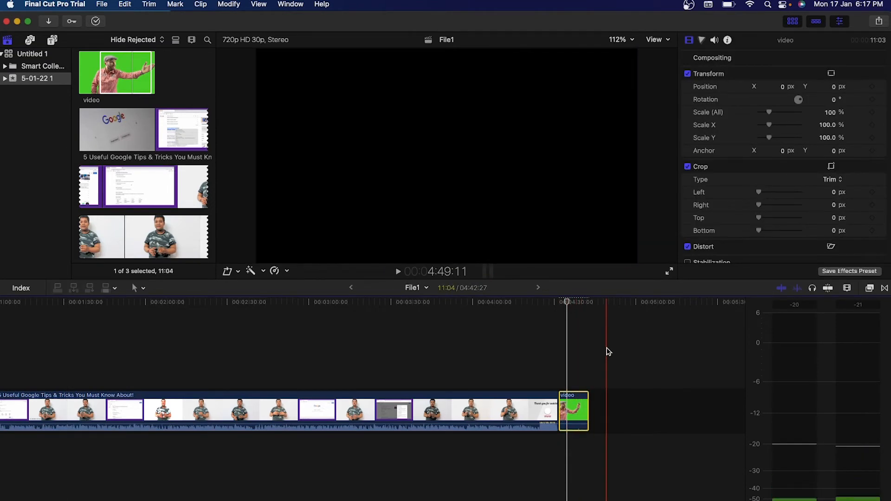
scroll(736, 213, down, 5)
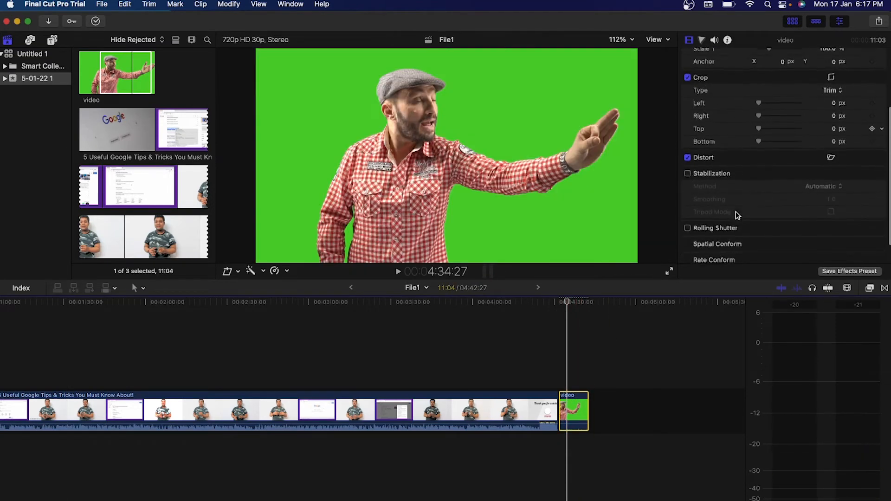
scroll(737, 211, up, 5)
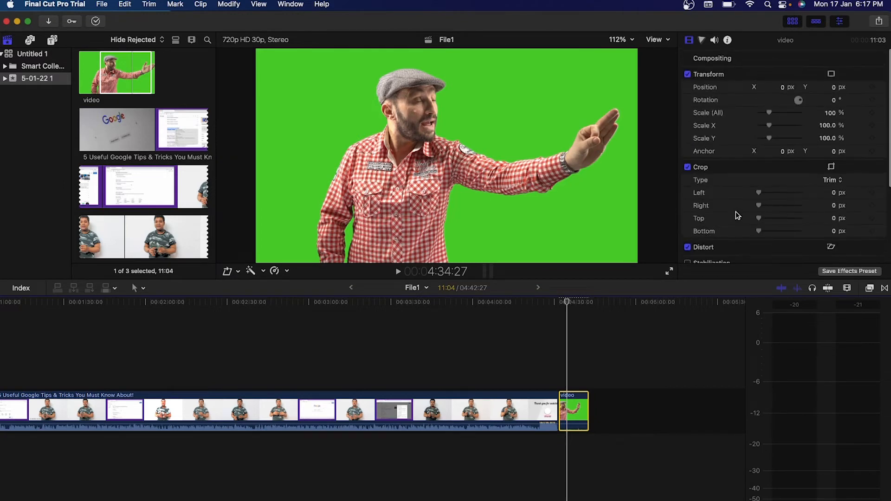
Apply the Keyer effect from the Keying category to the green-screen clip.
click(871, 288)
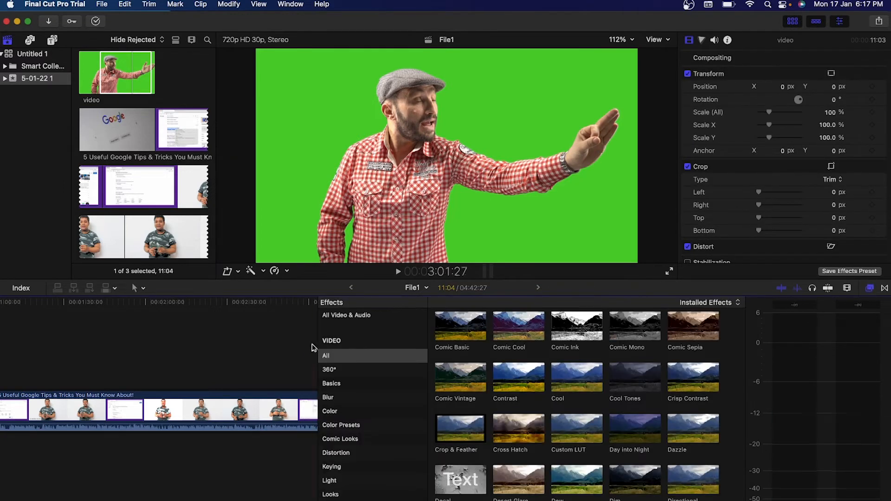
scroll(285, 342, right, 10)
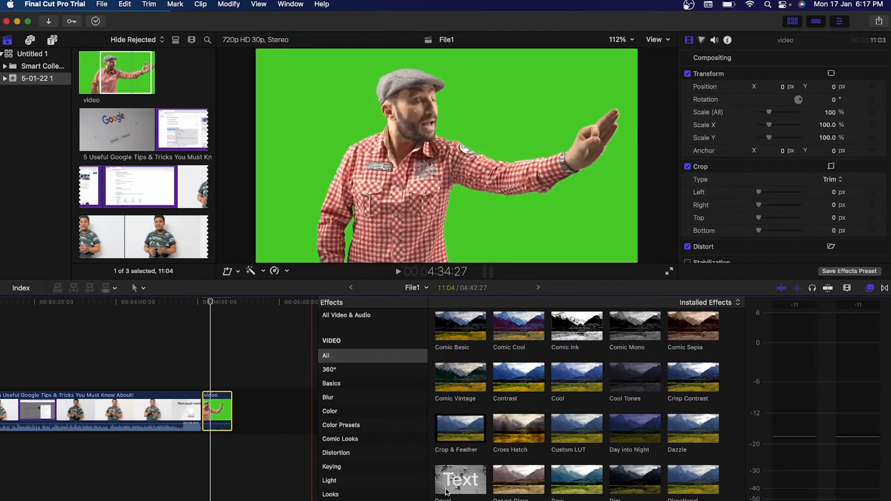
click(358, 470)
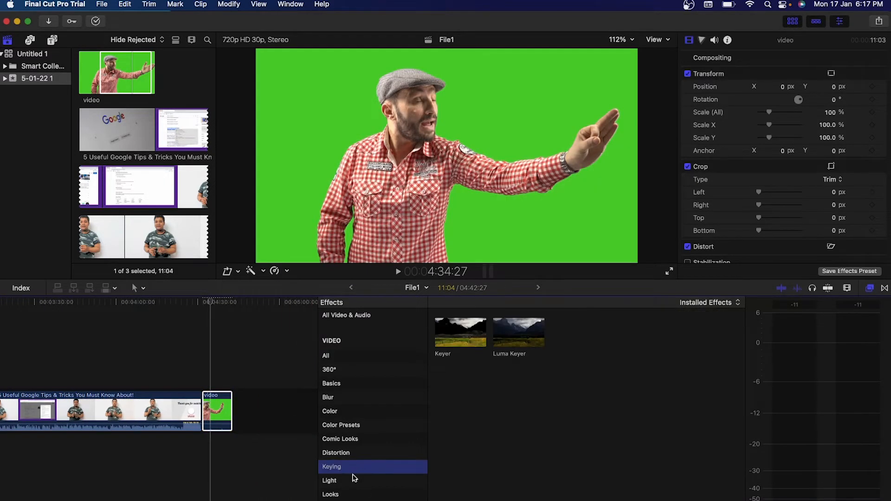
drag(465, 343, 223, 411)
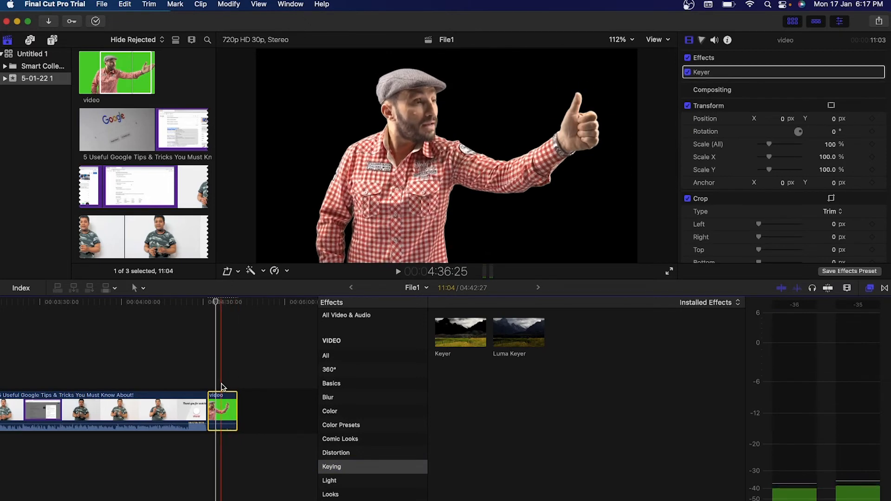
click(222, 388)
Import the grey image 61peldz-C2L._SL1024_ and mark its full range as the backdrop beneath the keyed clip.
click(222, 407)
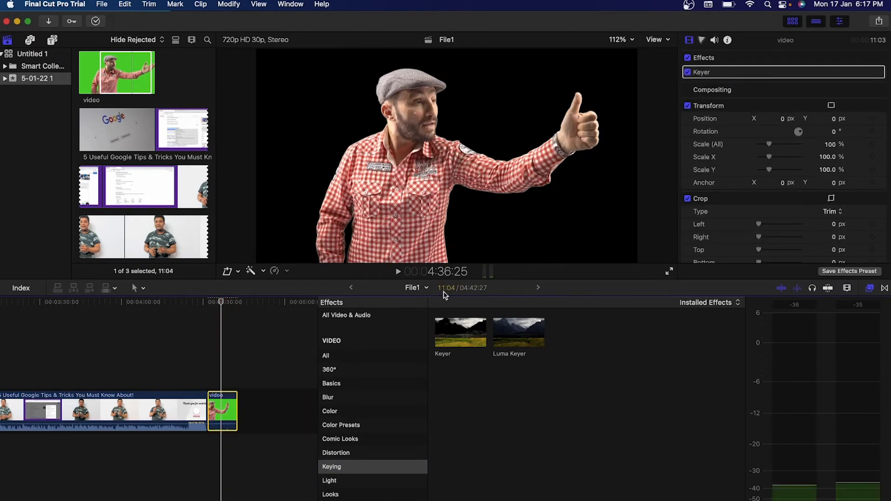
click(47, 22)
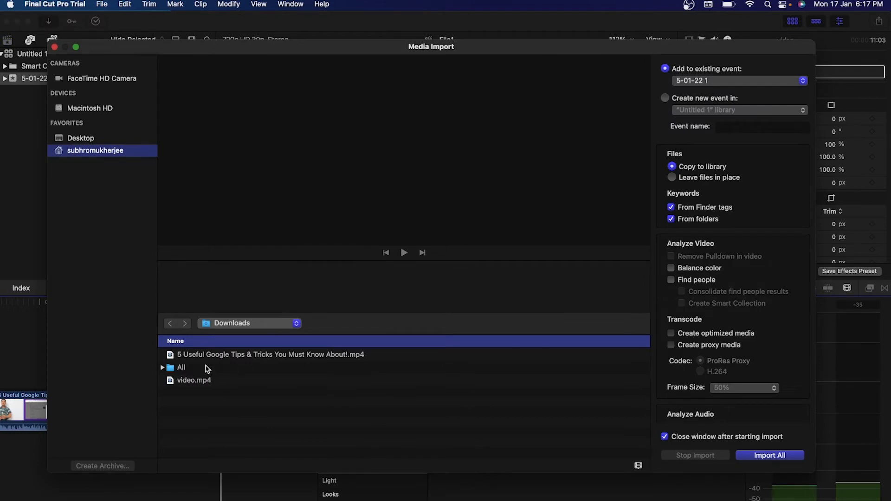
double_click(207, 368)
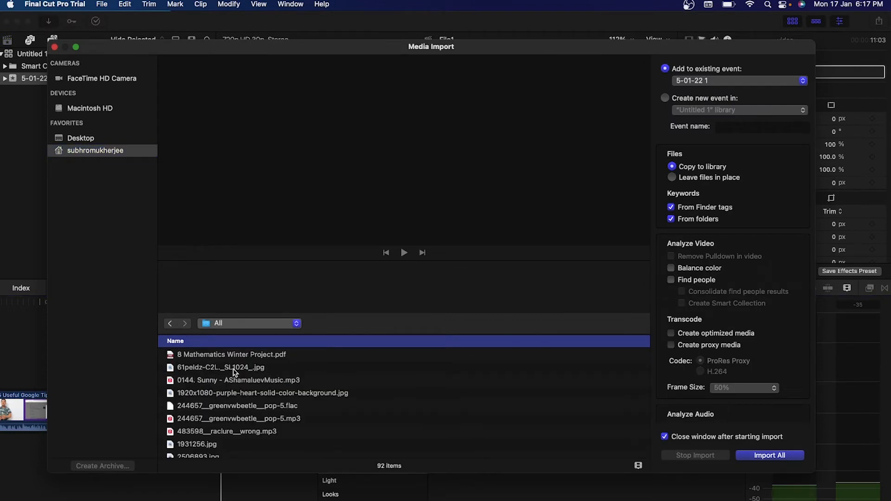
click(326, 368)
click(752, 456)
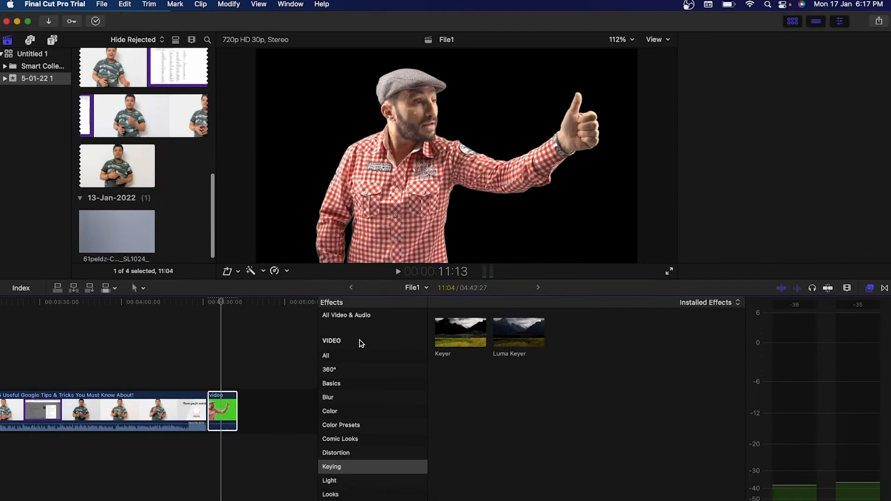
drag(123, 244, 212, 453)
key(space)
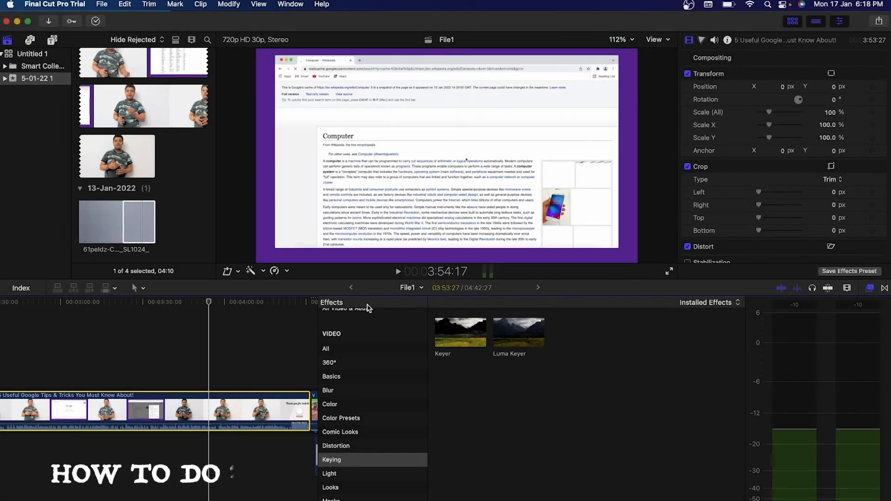
Keyframe the presenter clip near 4:00 to 133% scale, shifted down to frame the face.
click(224, 370)
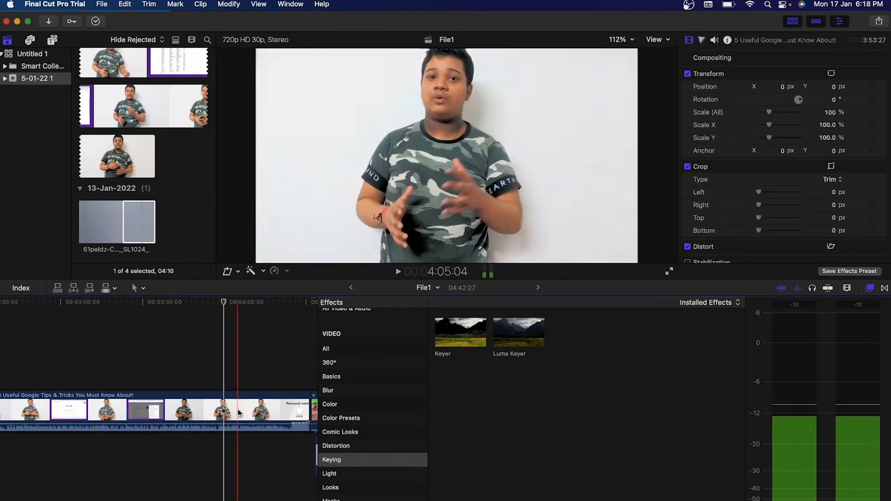
click(238, 412)
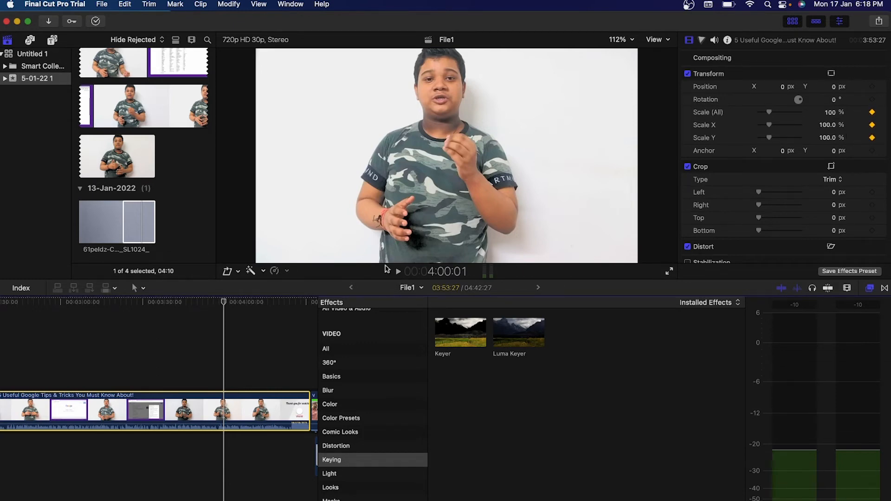
click(232, 363)
click(233, 411)
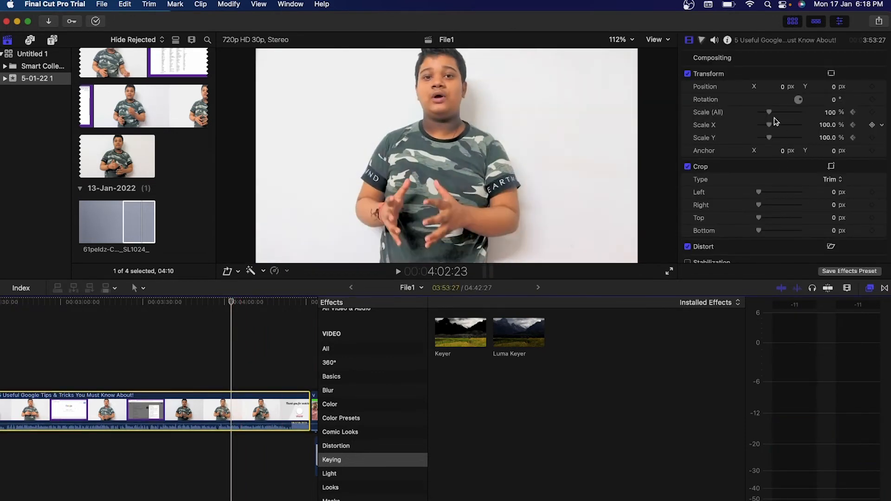
drag(770, 116, 785, 116)
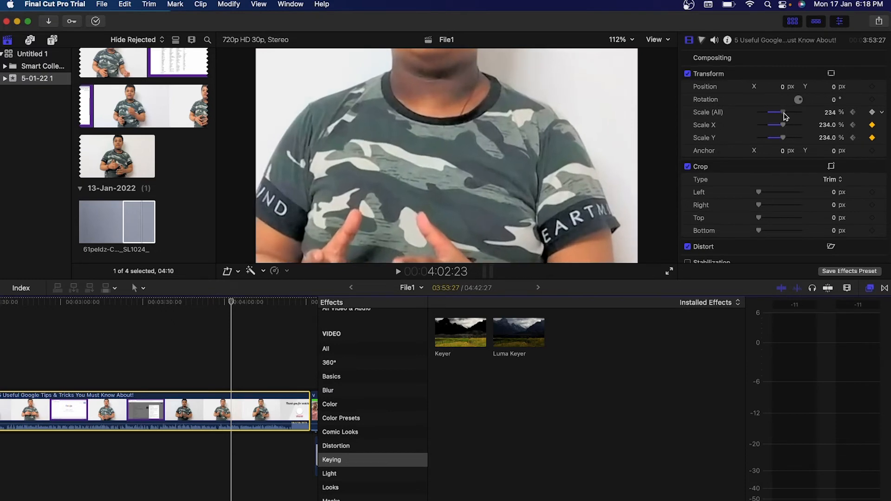
drag(834, 88, 834, 88)
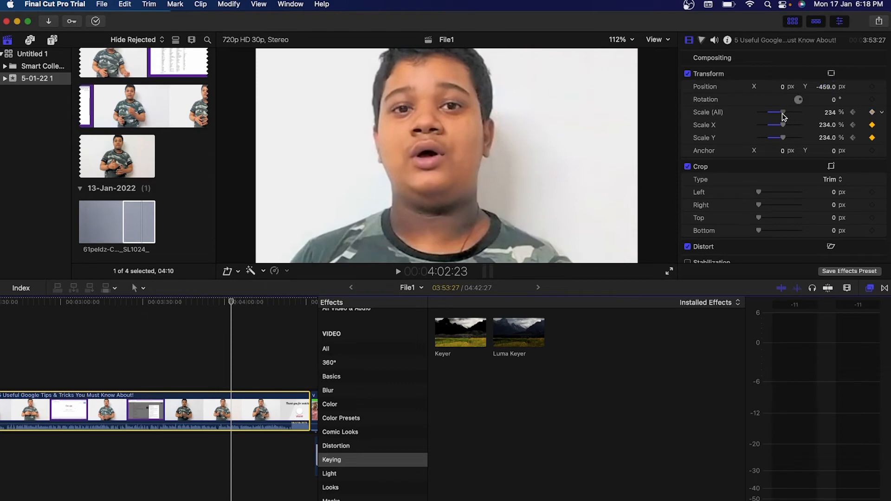
drag(784, 116, 774, 113)
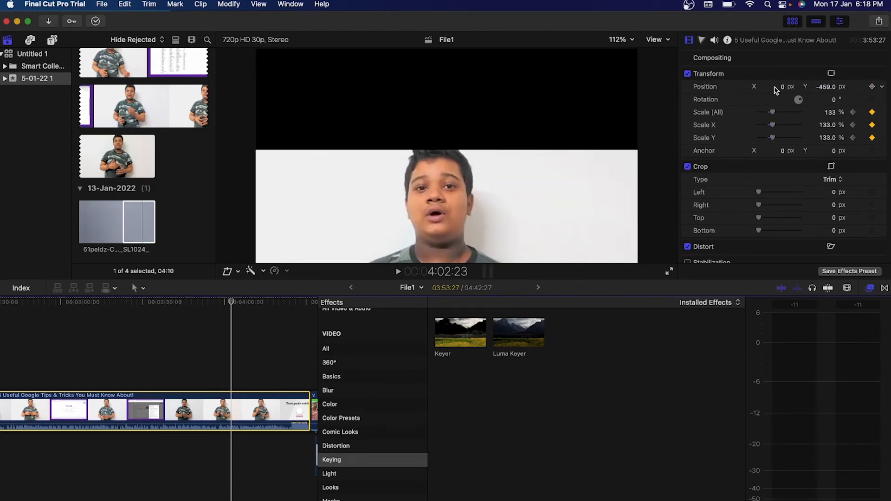
drag(829, 89, 824, 84)
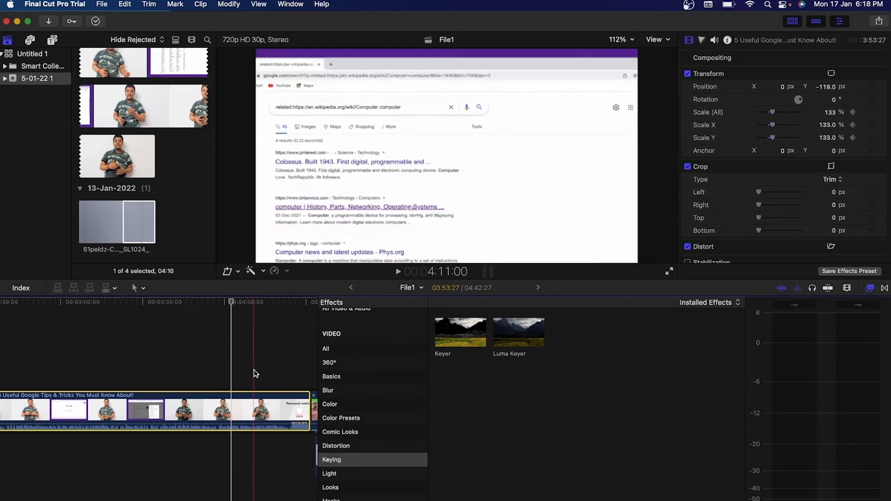
Play back from just before the zoom to check the animation.
click(226, 348)
key(space)
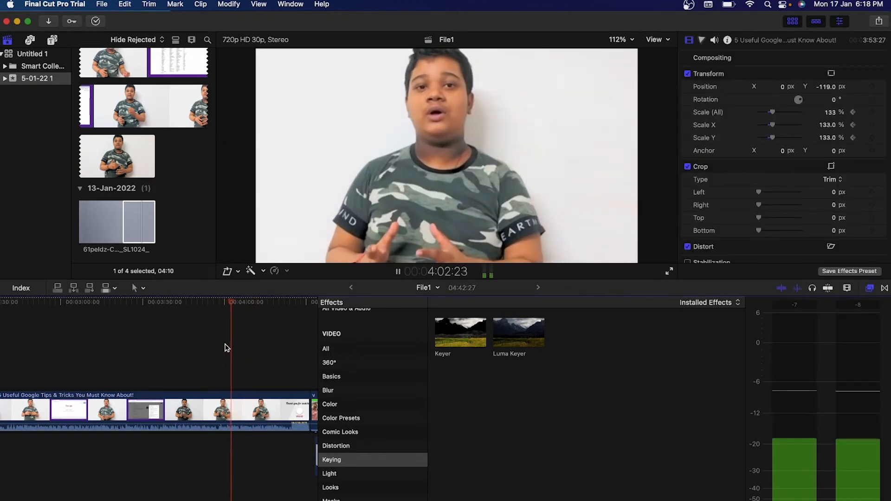
key(space)
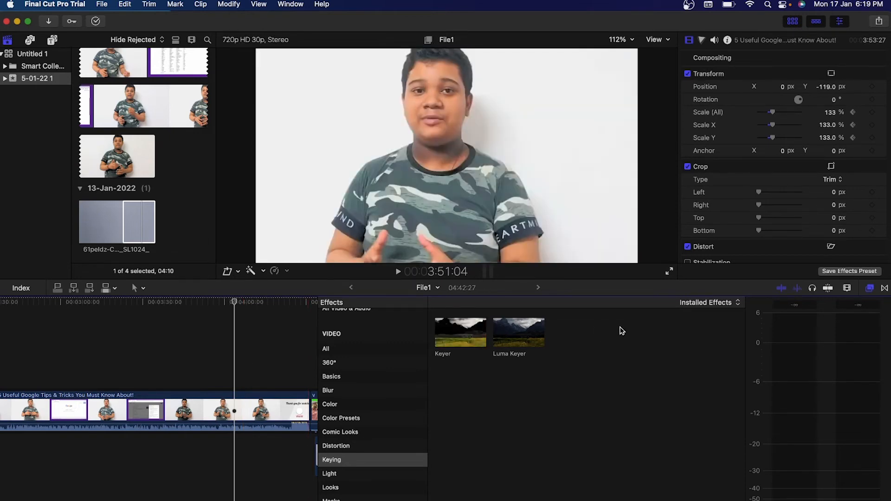
Reposition the zoomed talking-head clip to Y -5.2 px and show its Transform keyframes in Video Animation.
click(871, 291)
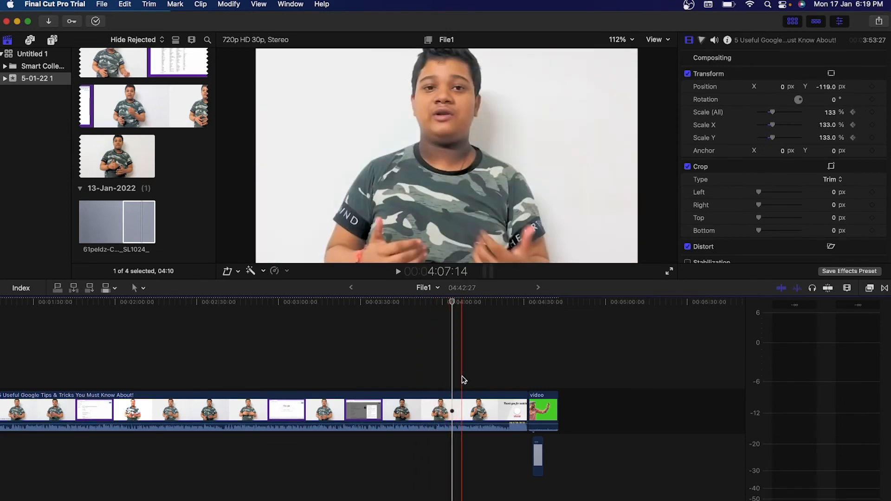
click(460, 408)
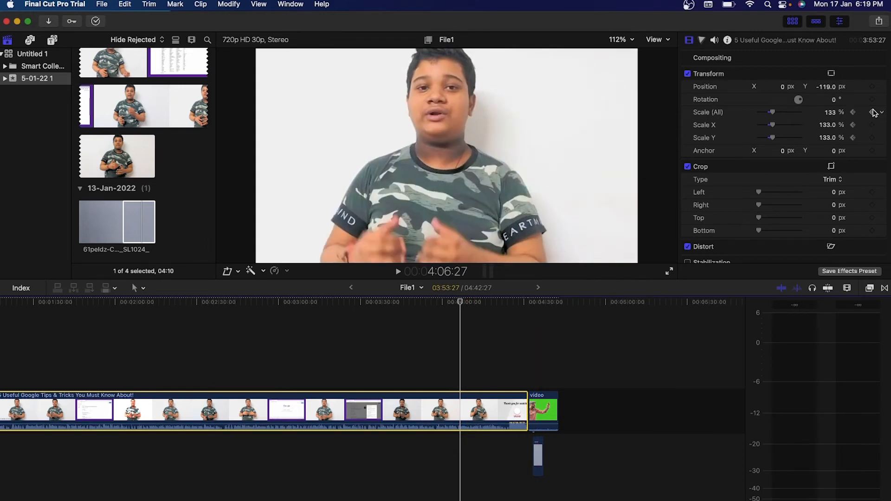
click(467, 367)
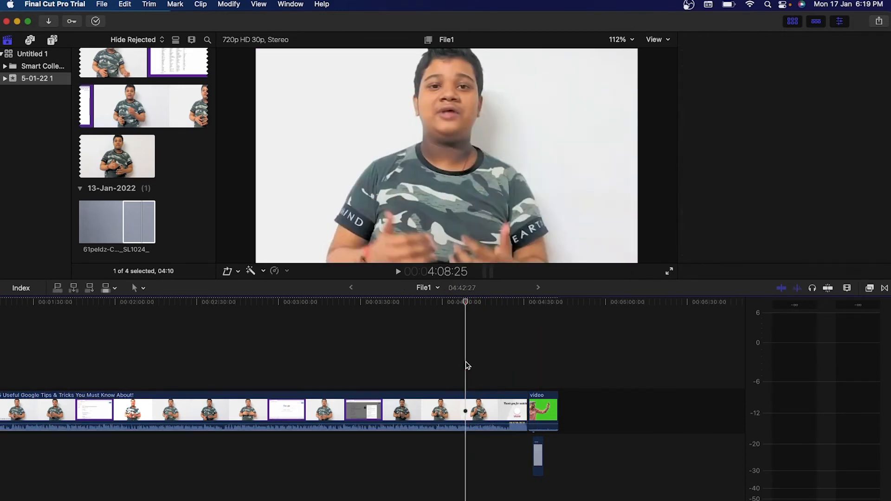
click(468, 394)
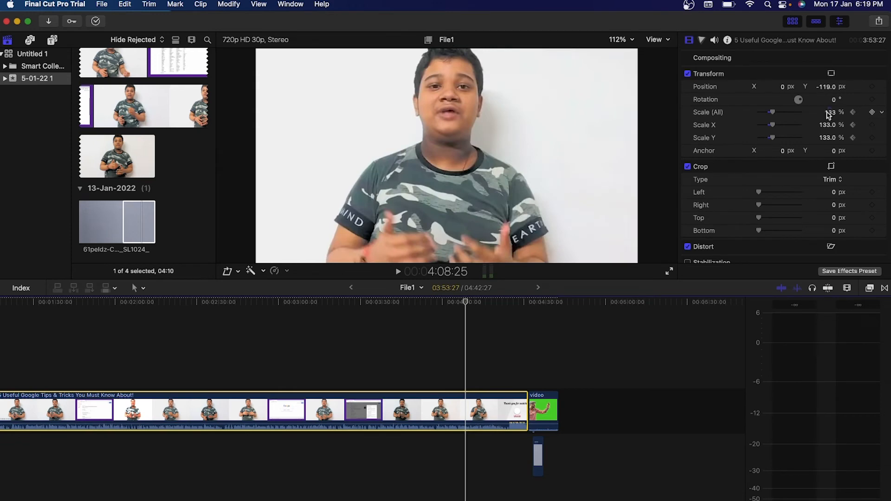
drag(831, 112, 829, 86)
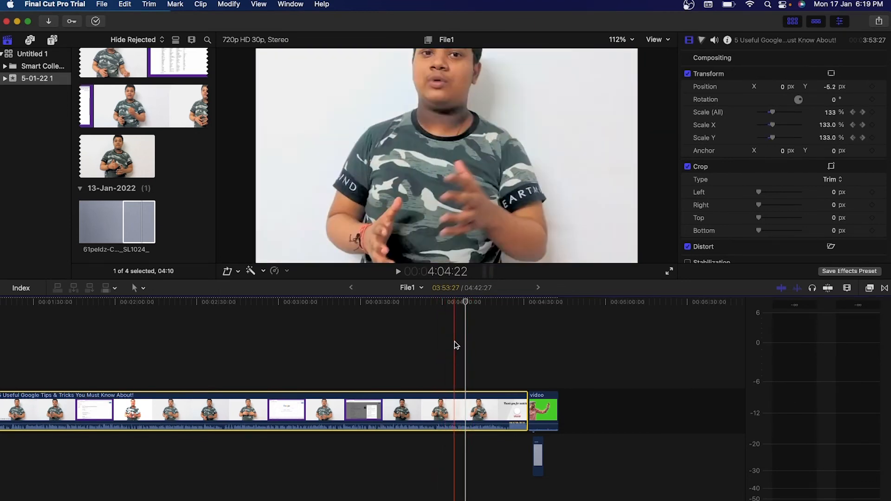
click(455, 343)
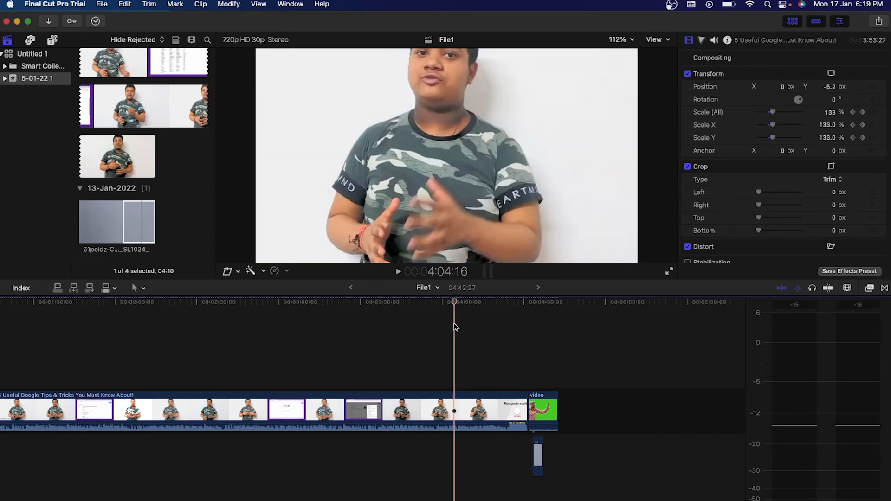
key(ctrl+v)
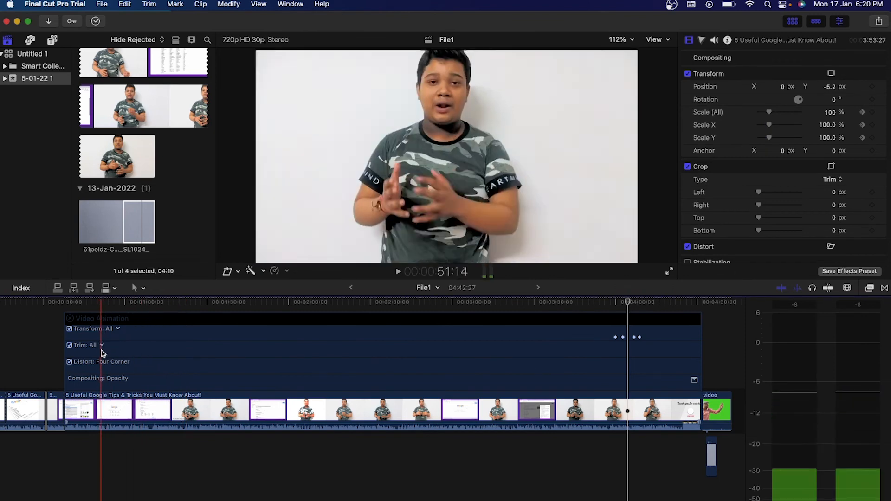
Inspect the three Transform zoom keyframes and play back the current zoom.
scroll(124, 367, left, 1)
scroll(123, 366, up, 1)
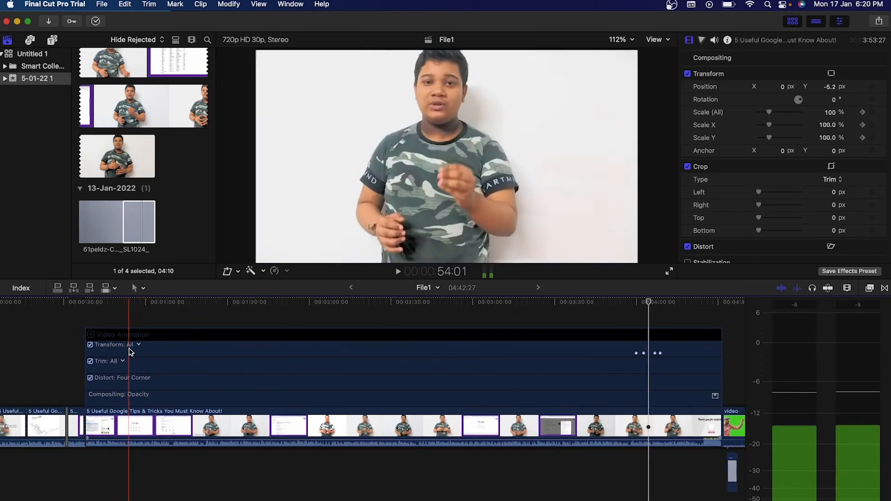
click(138, 346)
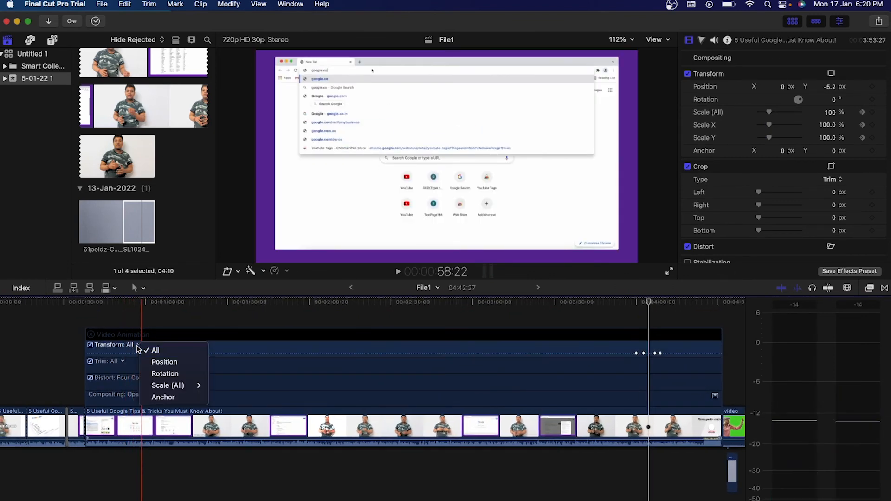
click(137, 346)
scroll(614, 373, right, 4)
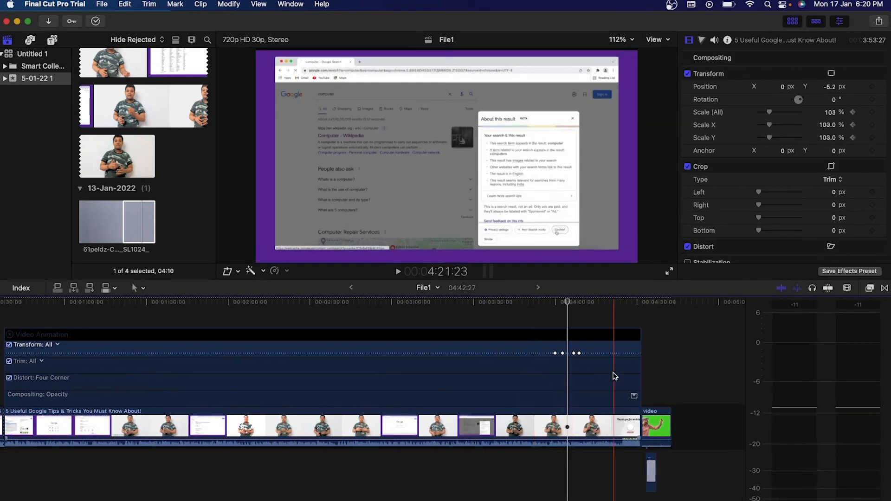
click(573, 354)
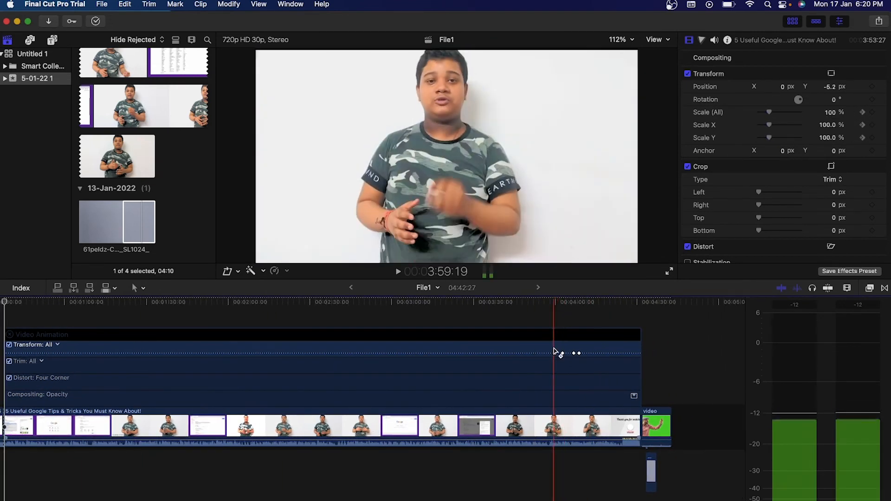
click(557, 354)
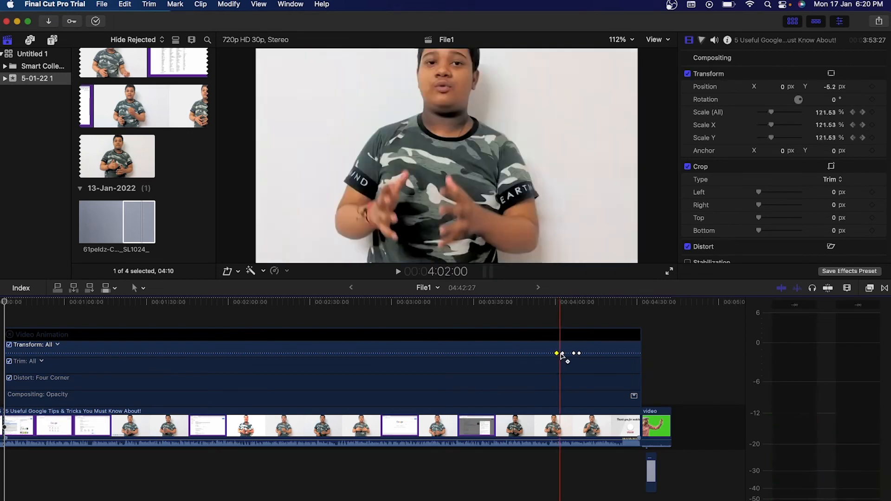
click(566, 354)
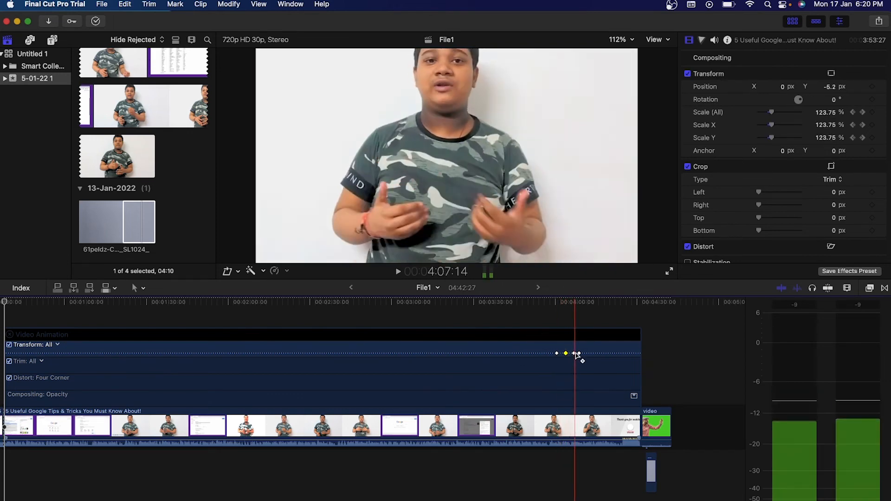
click(580, 353)
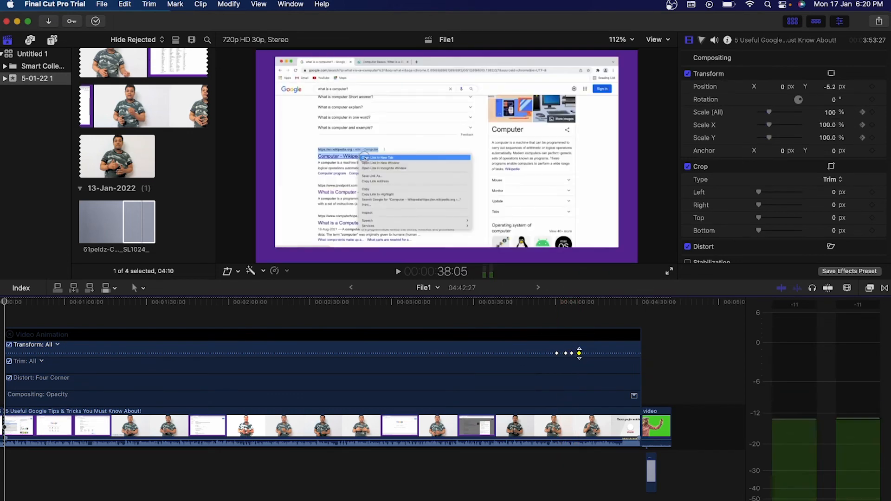
click(553, 325)
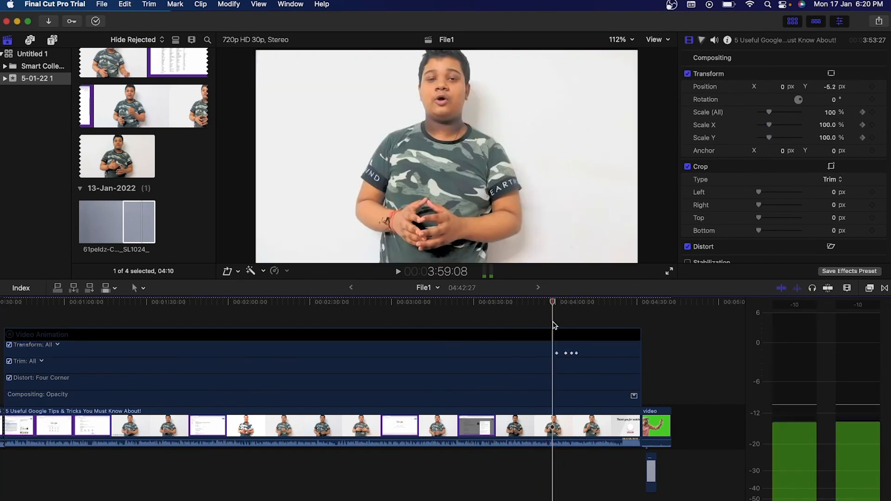
key(space)
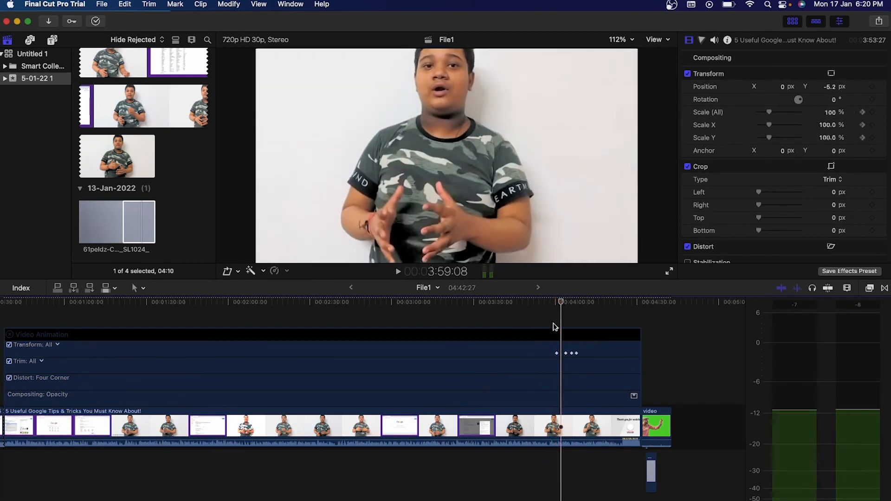
Drag the second zoom keyframe earlier to the playhead and preview the sooner push-in.
click(566, 353)
drag(565, 353, 562, 353)
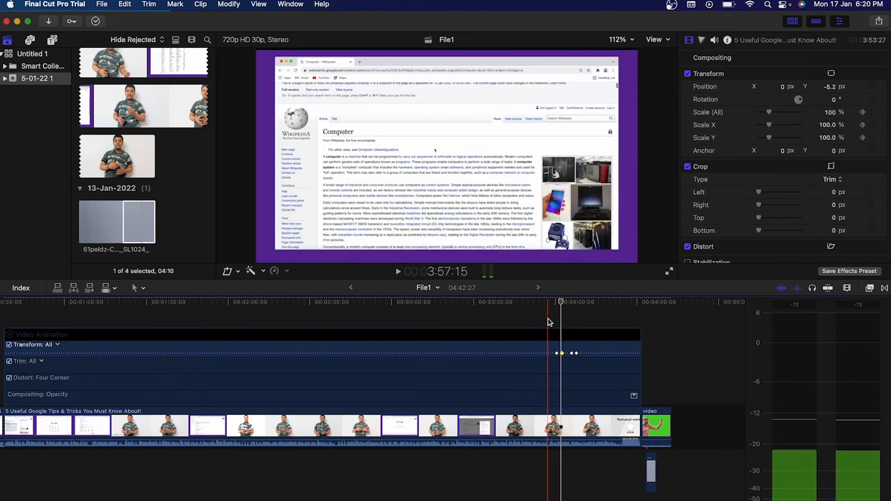
click(547, 320)
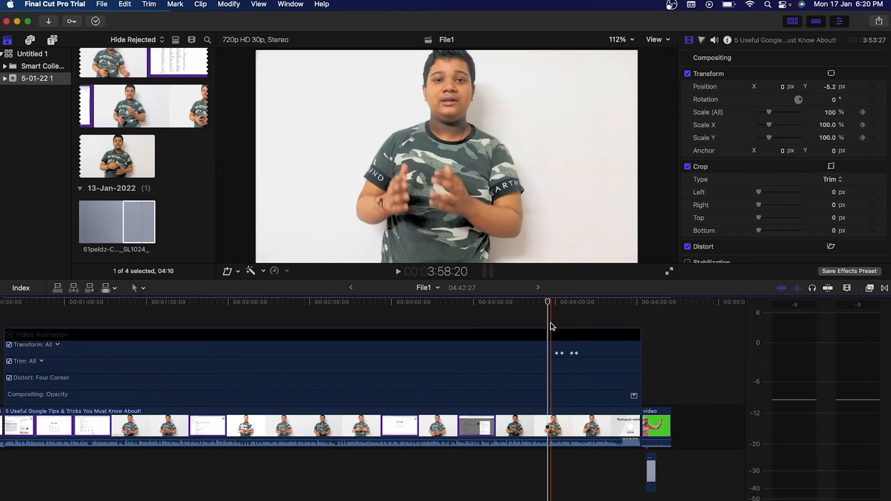
click(552, 323)
key(space)
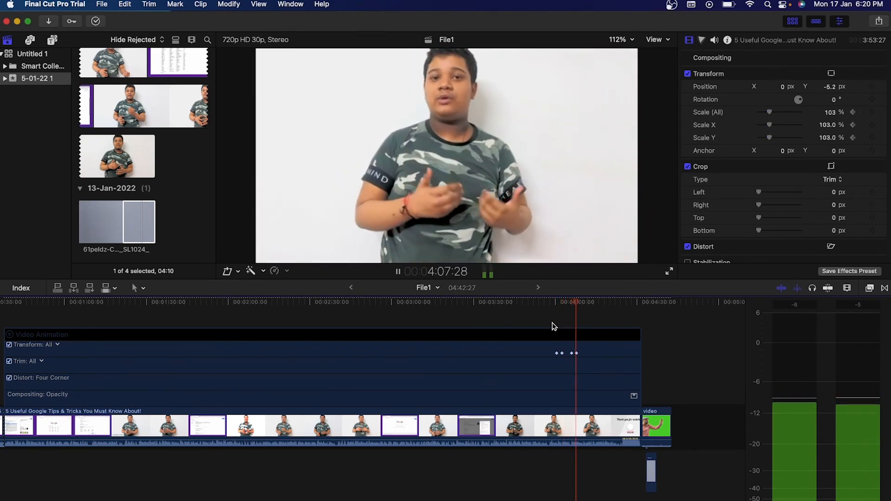
key(space)
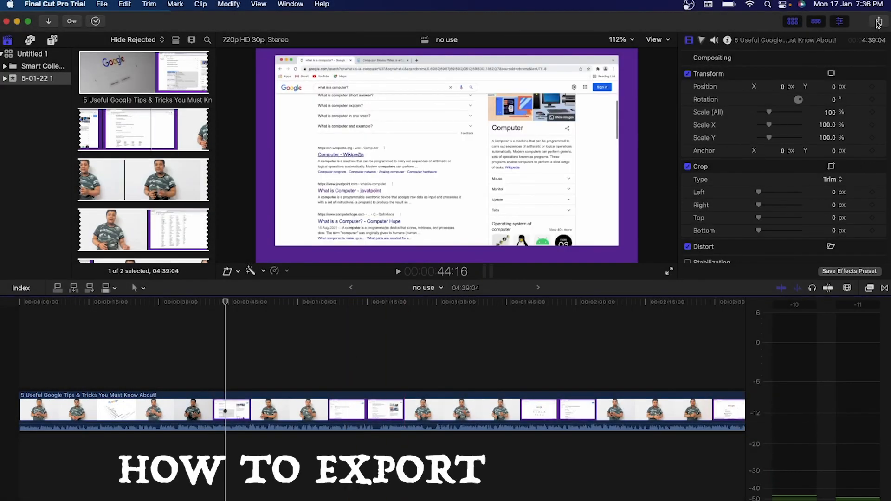
Start an Export File share and keep the format at Video and Audio.
click(879, 21)
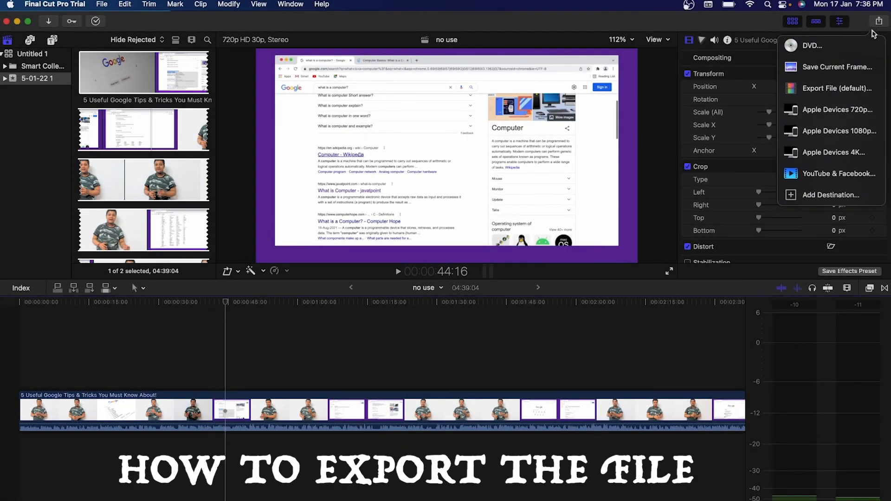
click(848, 98)
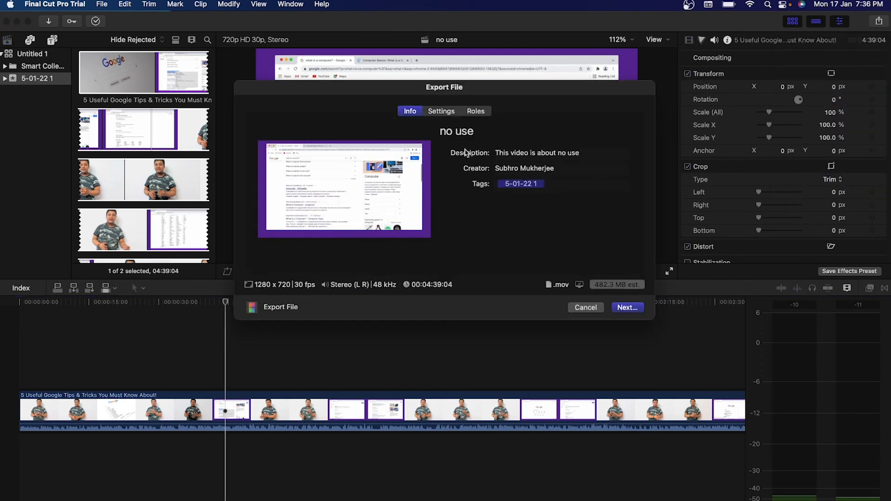
click(444, 112)
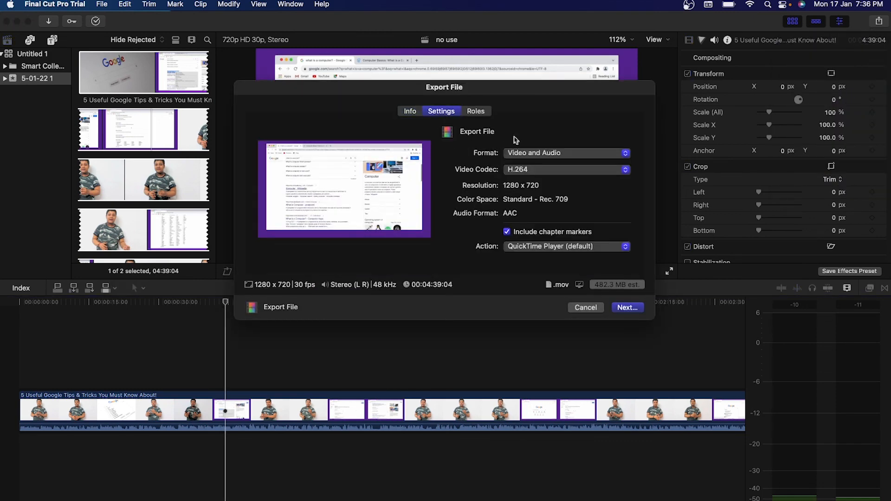
click(540, 156)
click(539, 156)
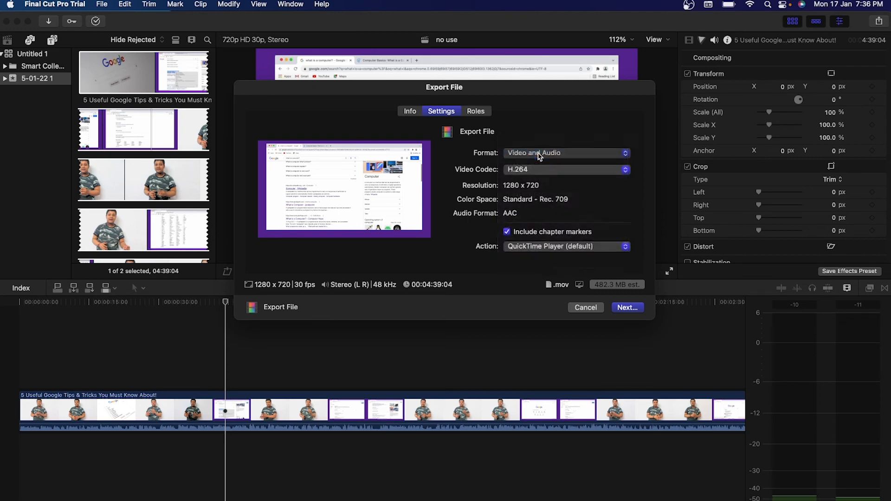
click(540, 156)
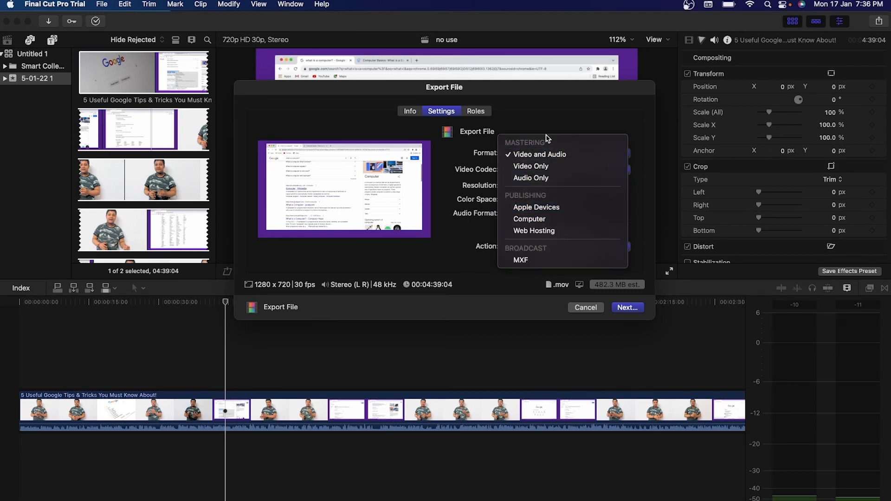
click(545, 155)
Keep H.264 as the video codec and continue to saving 'no use' in Documents.
click(548, 174)
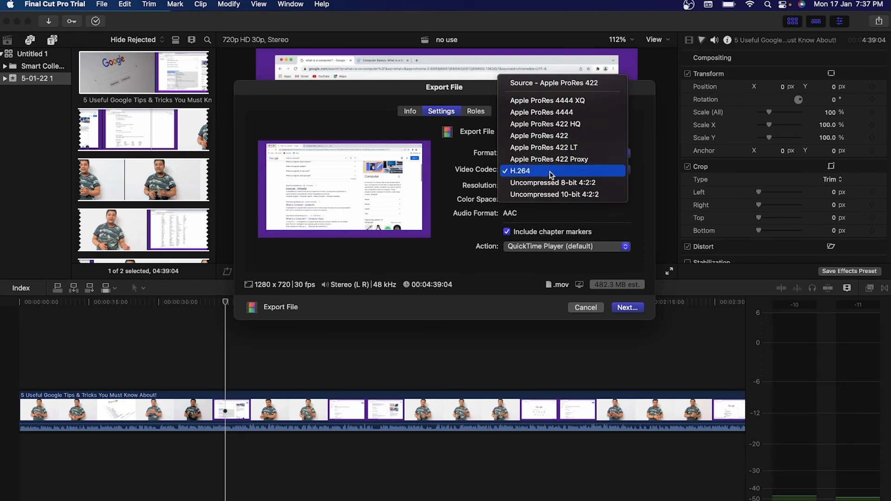
click(562, 84)
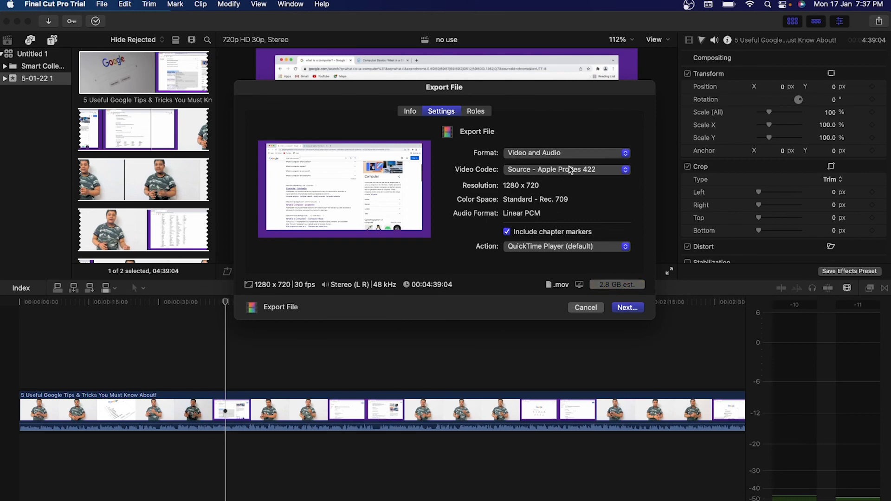
click(570, 170)
click(568, 257)
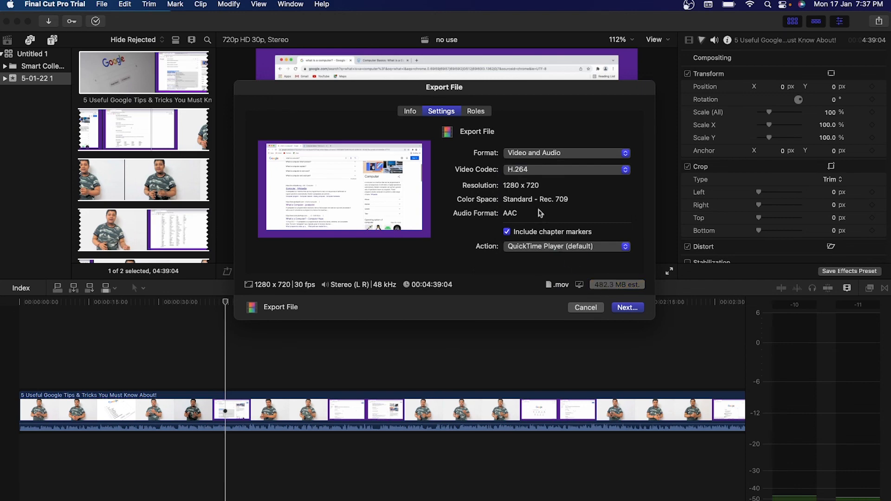
click(627, 308)
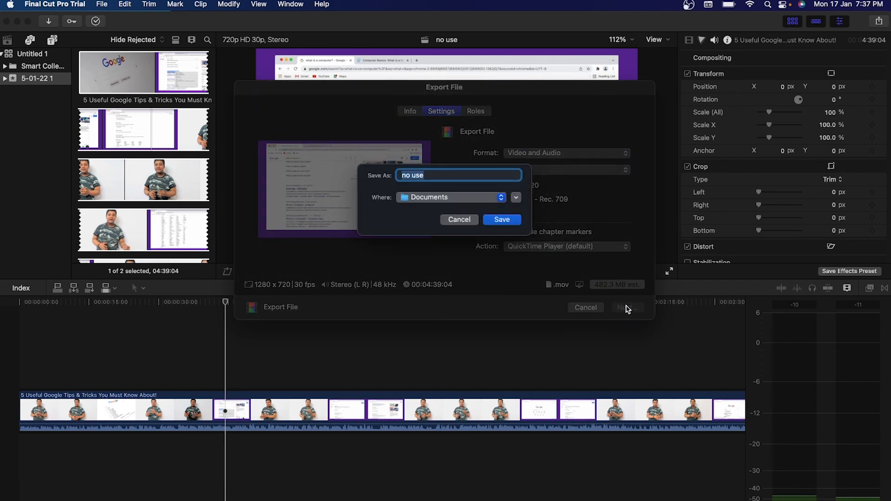